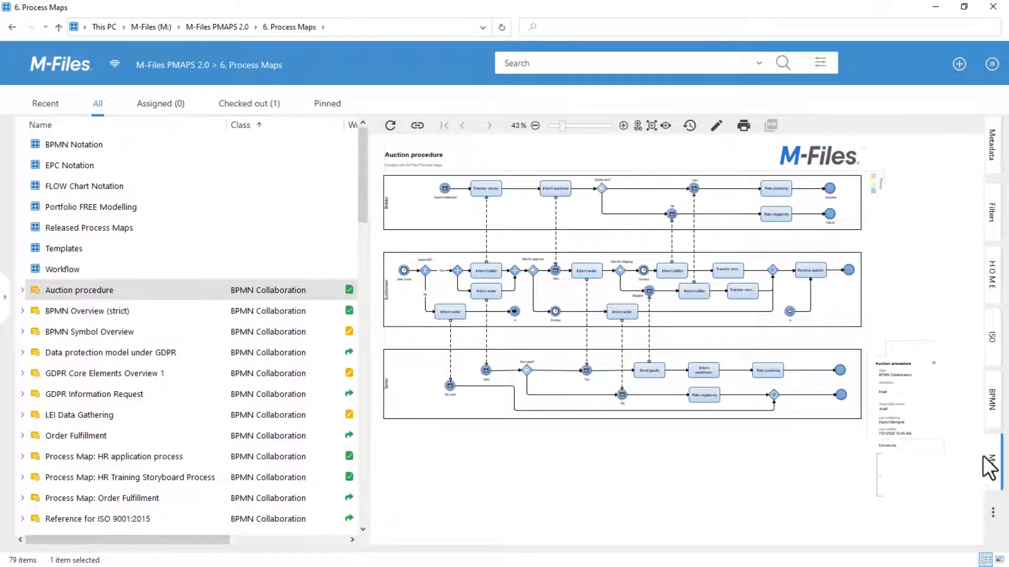
Create a process map named "Test" of class BPMN Collaboration from the Template BPMN Collaboration
click(959, 64)
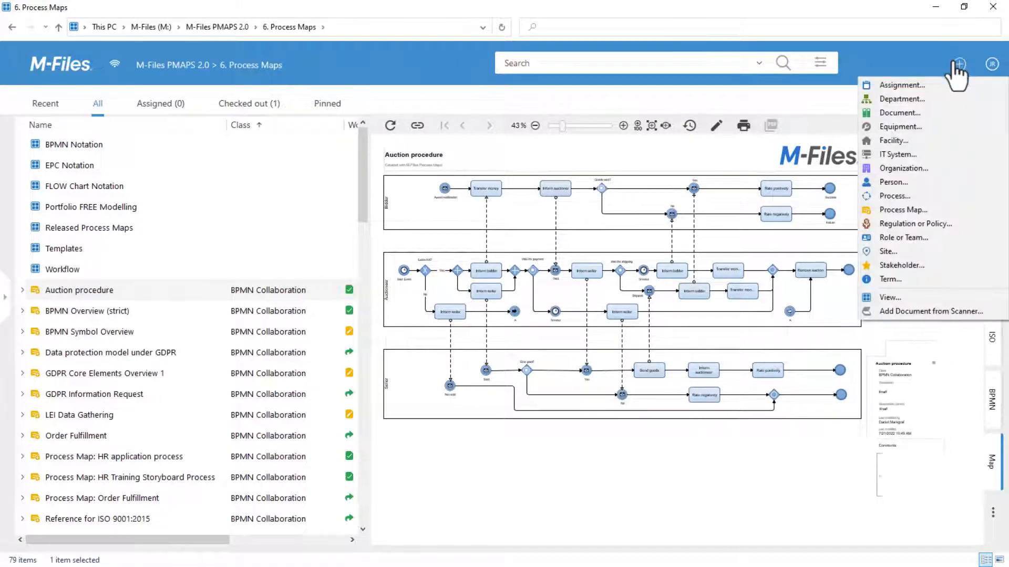
click(921, 211)
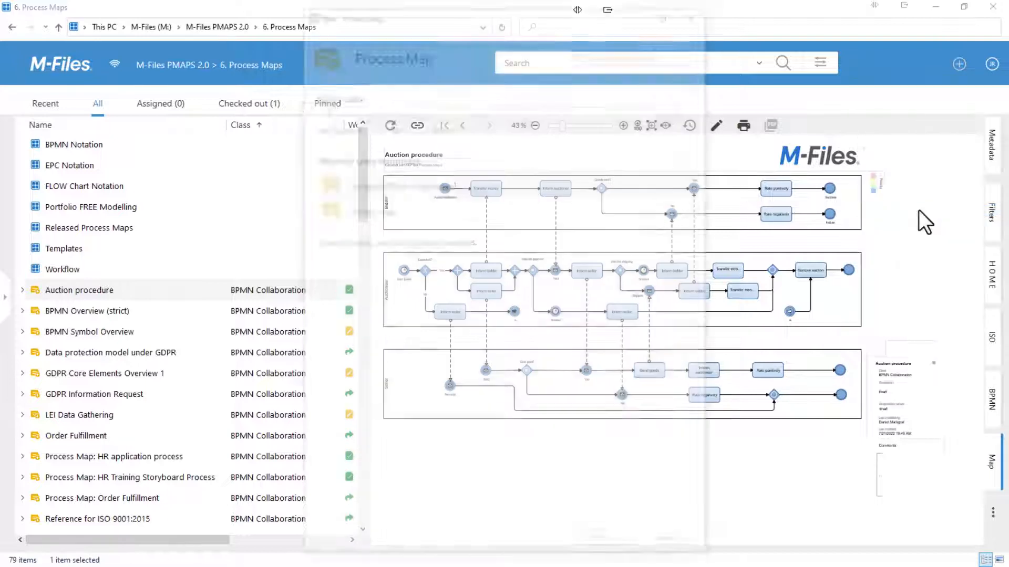
click(679, 110)
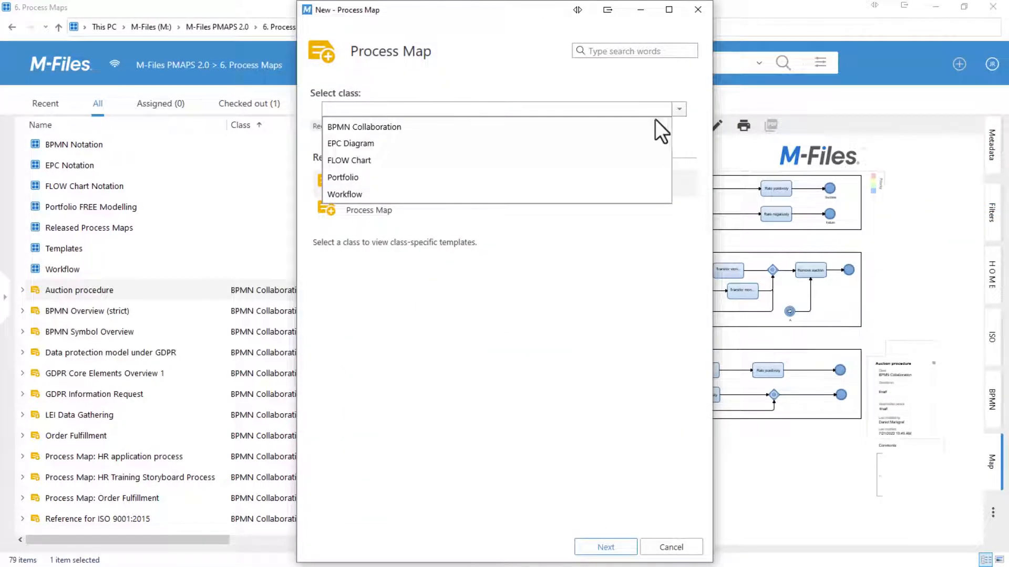
click(637, 127)
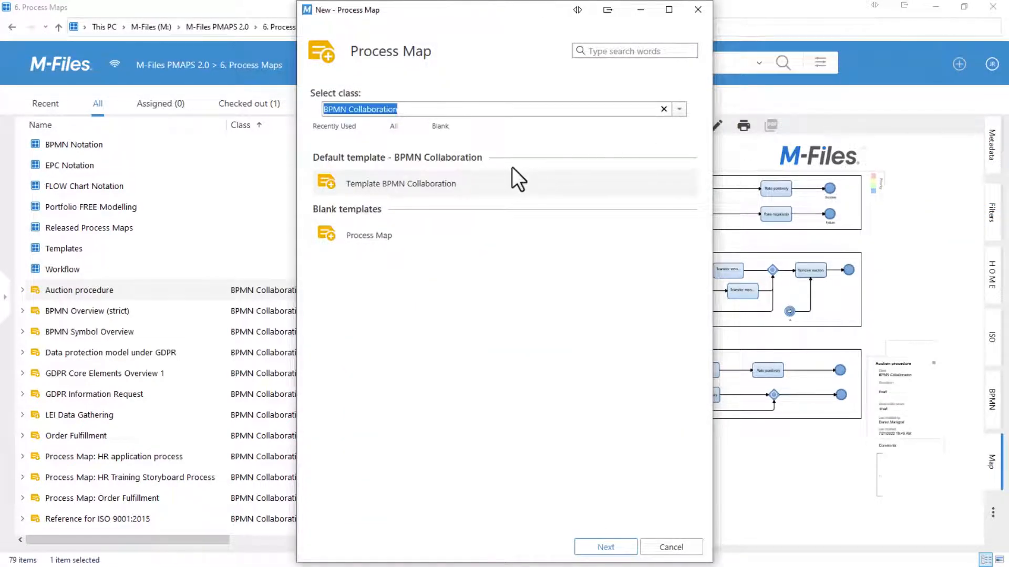
click(486, 182)
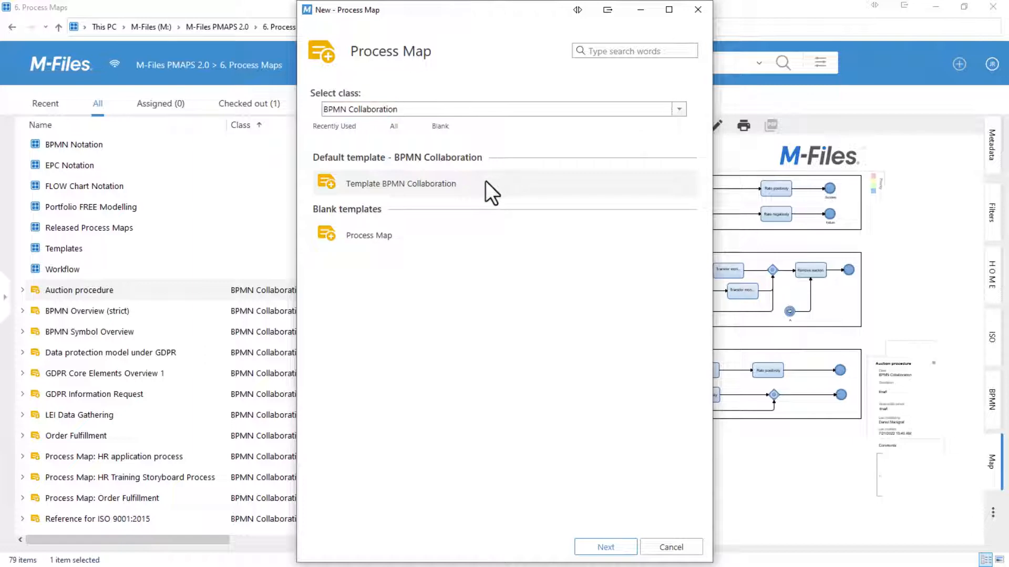
click(604, 549)
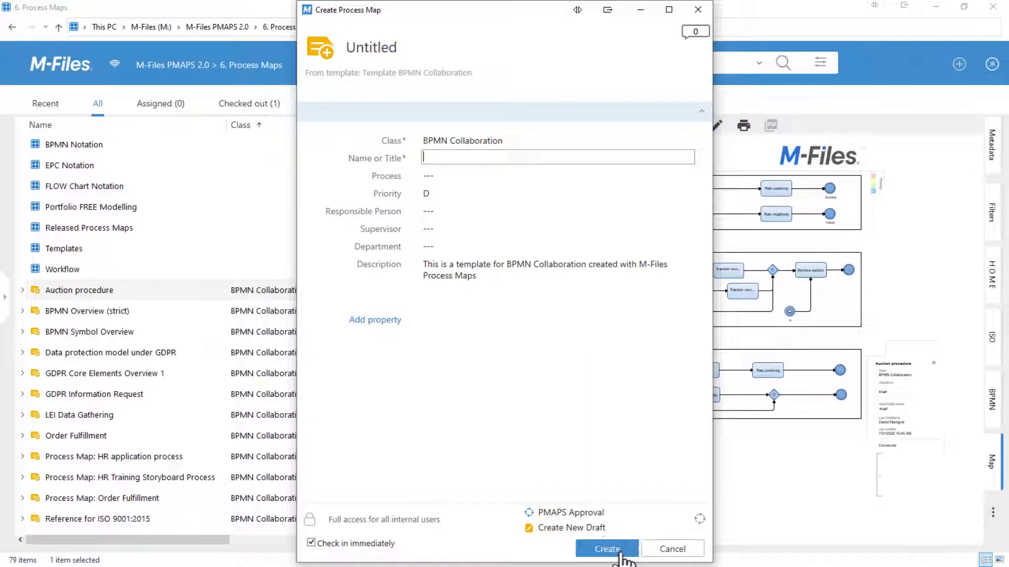
text(Test)
click(620, 551)
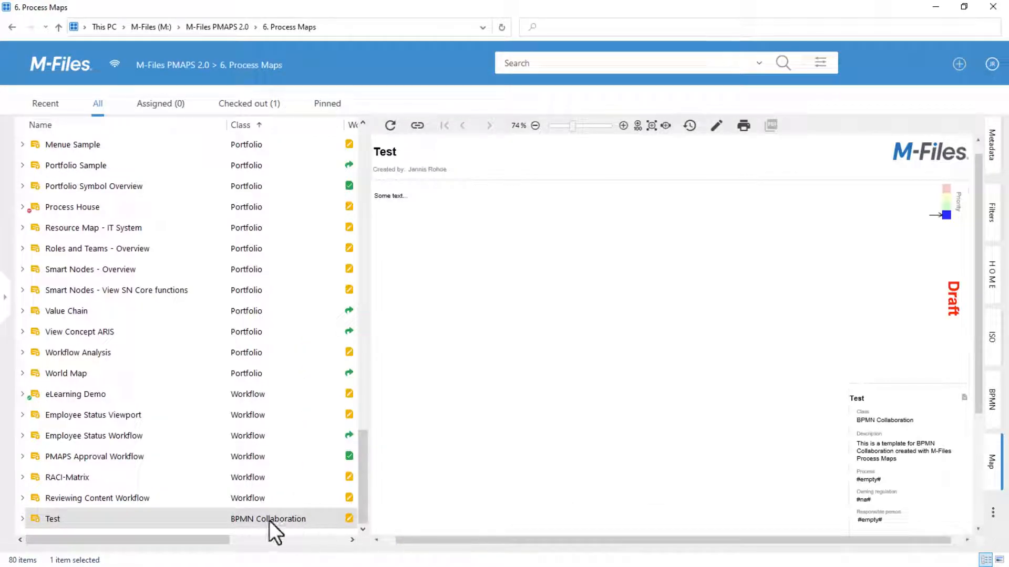
Check out the Test map for editing and add a Task shape labelled "Test" to the canvas
double_click(241, 514)
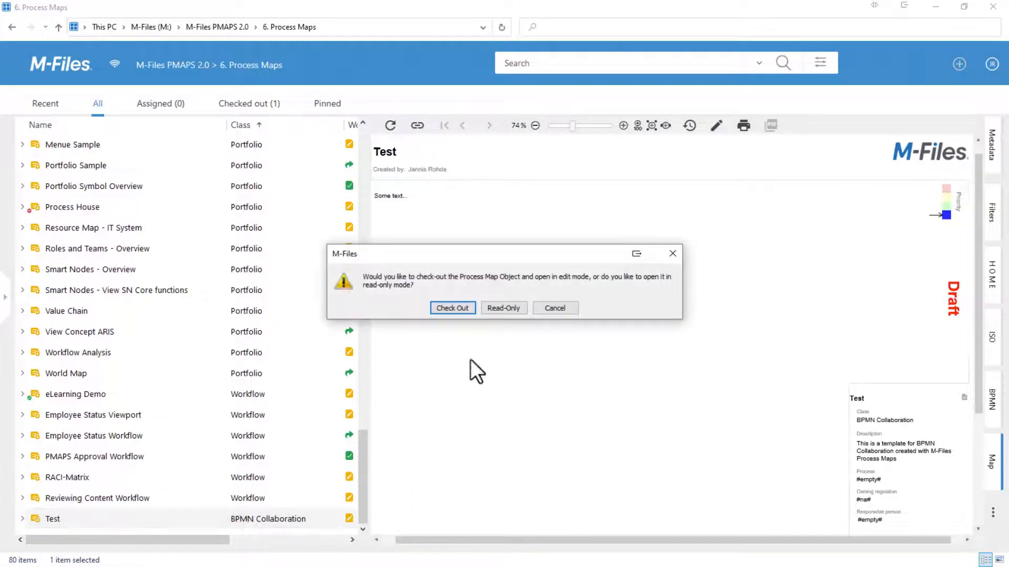
click(471, 309)
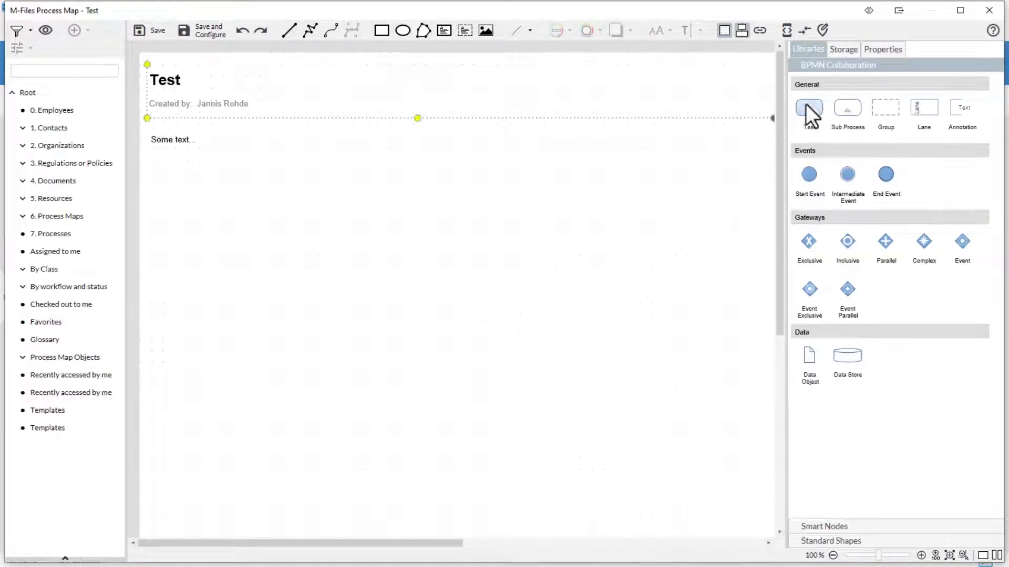
drag(806, 103, 547, 236)
double_click(547, 235)
text(Test)
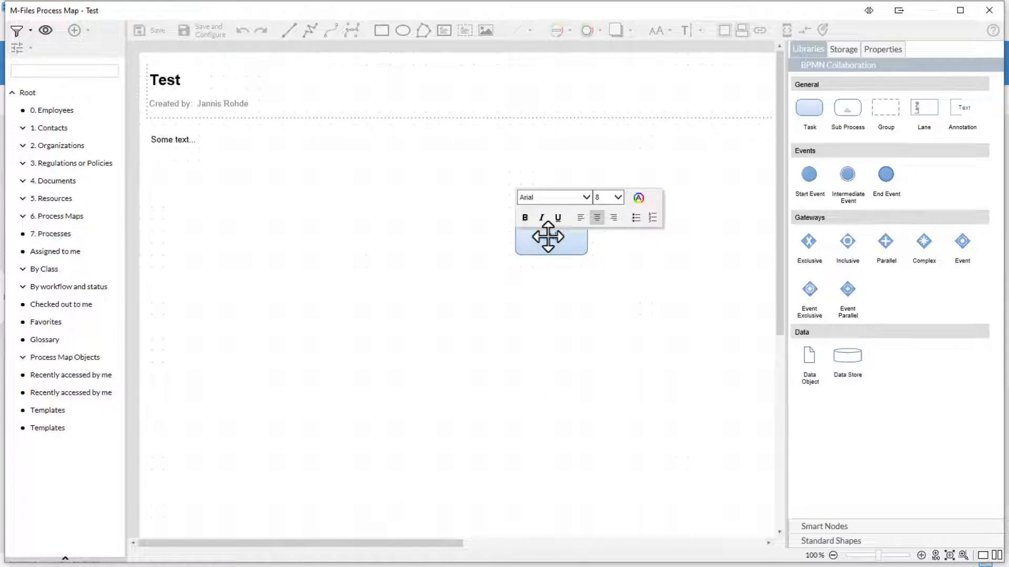
click(545, 261)
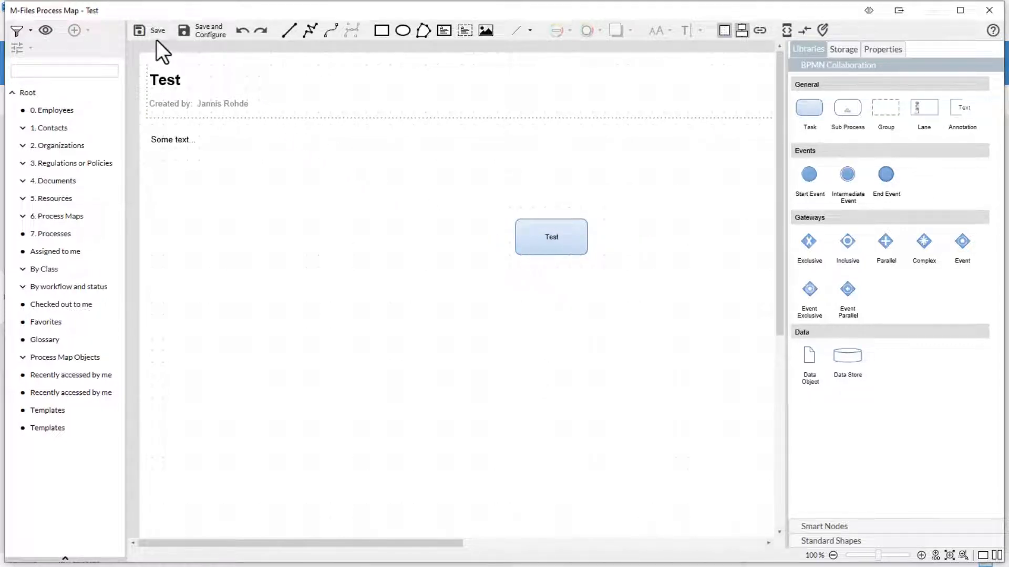
Save the Test map, check it in and refresh its preview
click(140, 31)
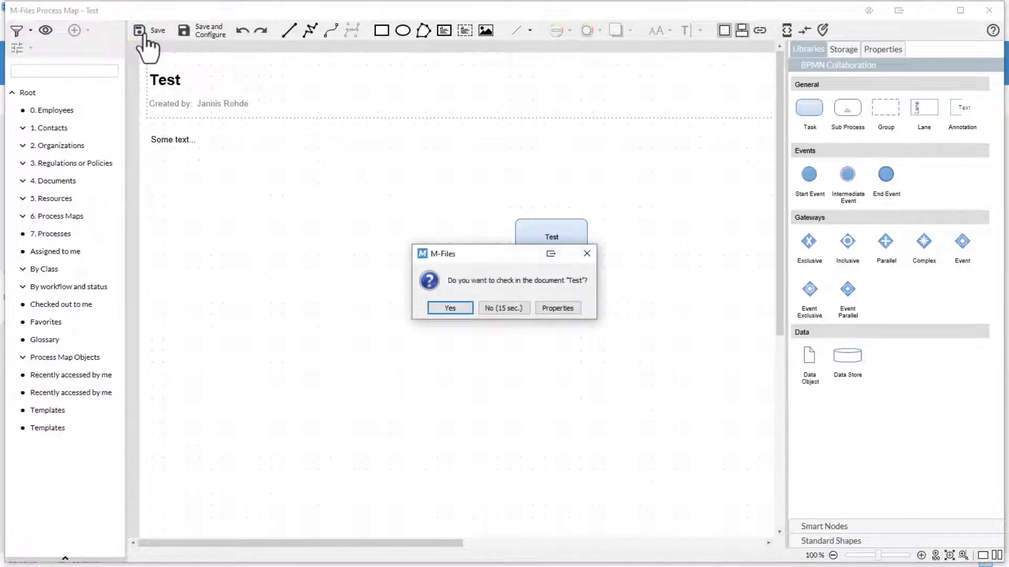
click(466, 305)
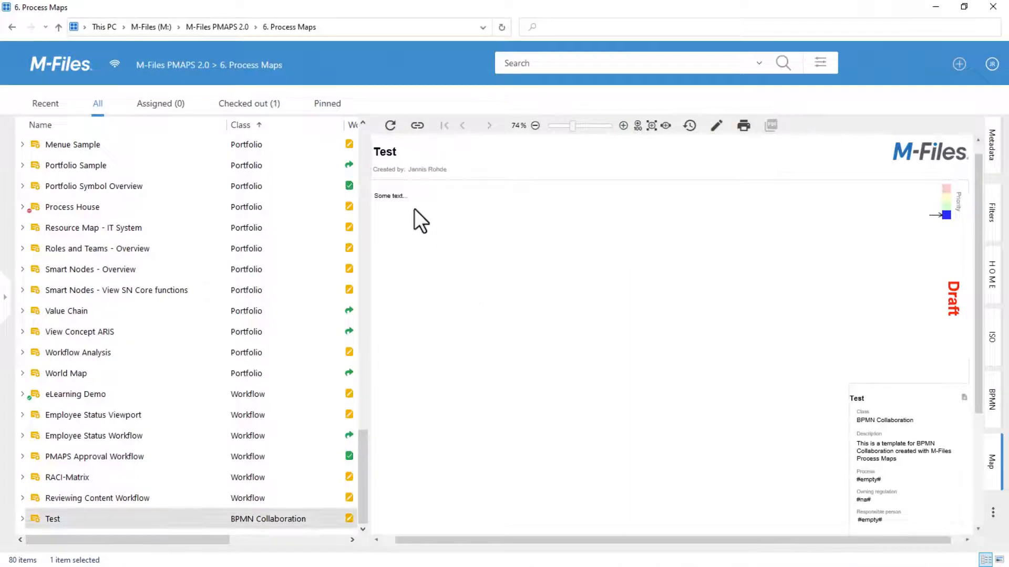
click(389, 126)
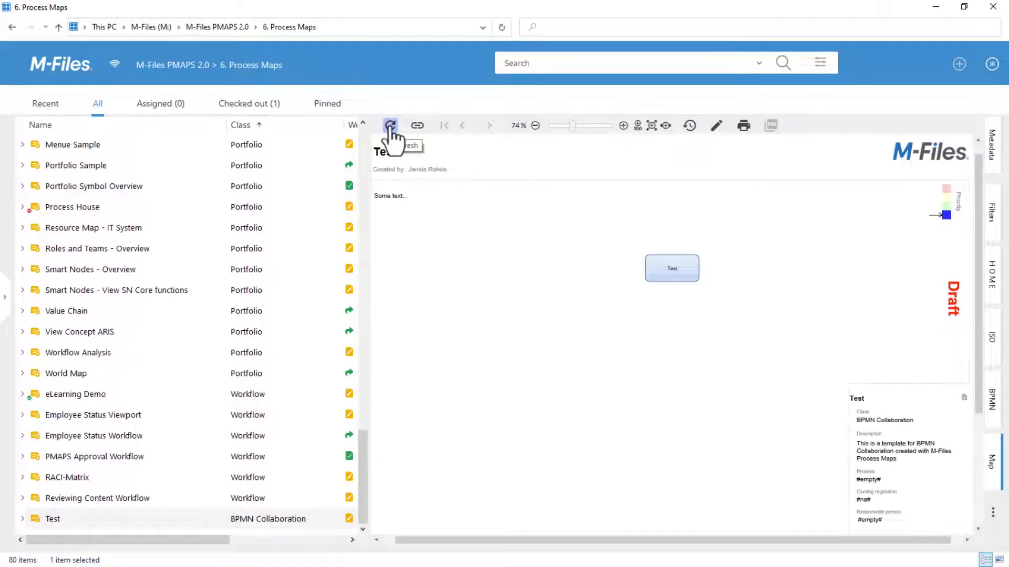
Check out the Test map for editing from its preview after inspecting the Test task at 100% zoom
drag(647, 265, 619, 280)
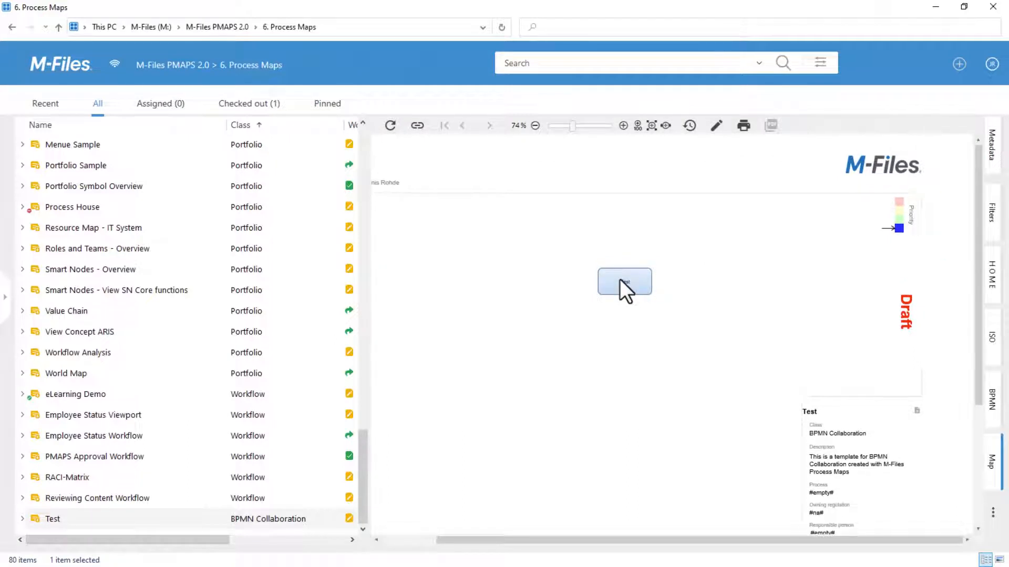
scroll(619, 279, up, 2)
scroll(619, 279, down, 3)
scroll(619, 279, up, 4)
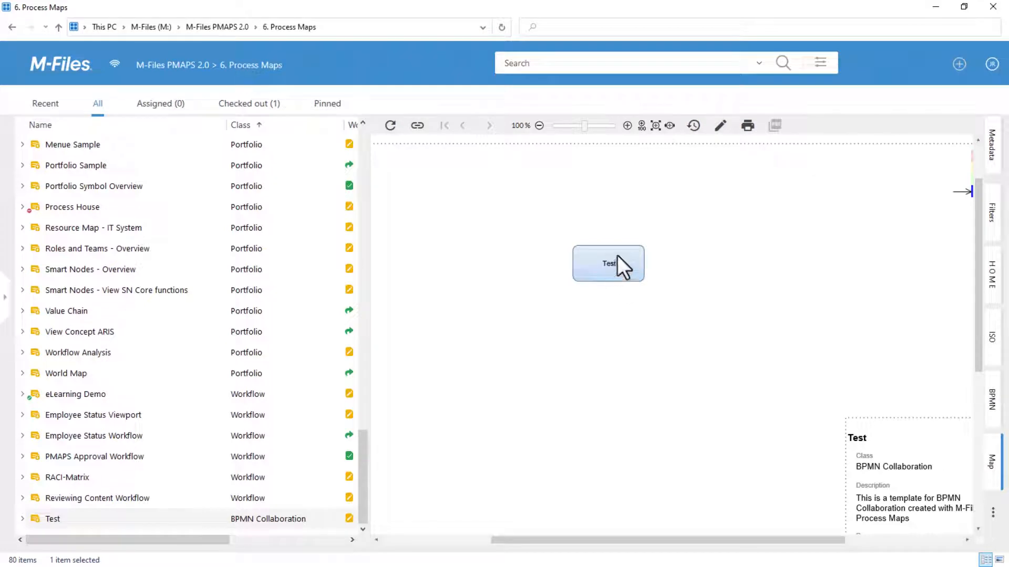
click(721, 132)
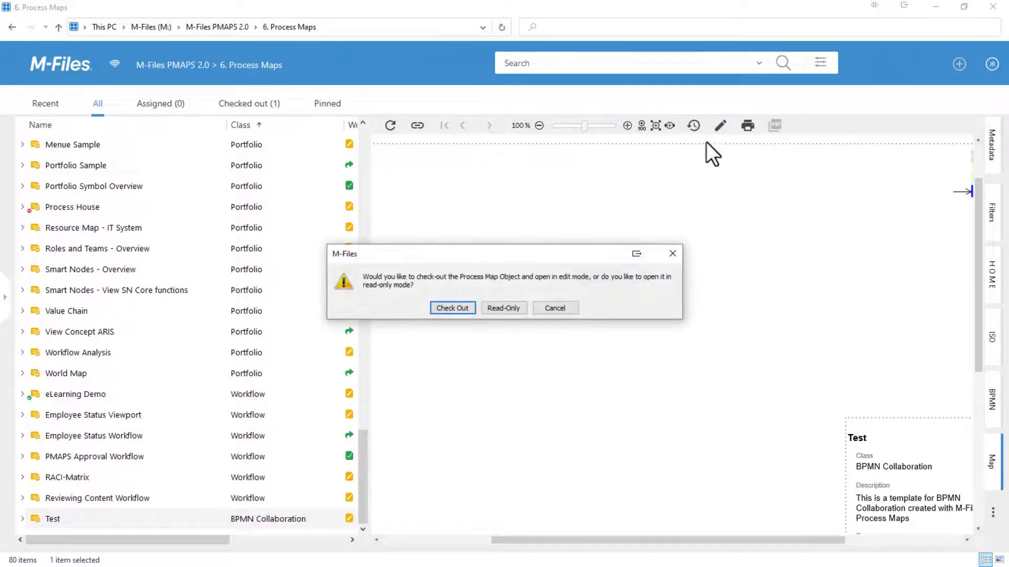
click(468, 307)
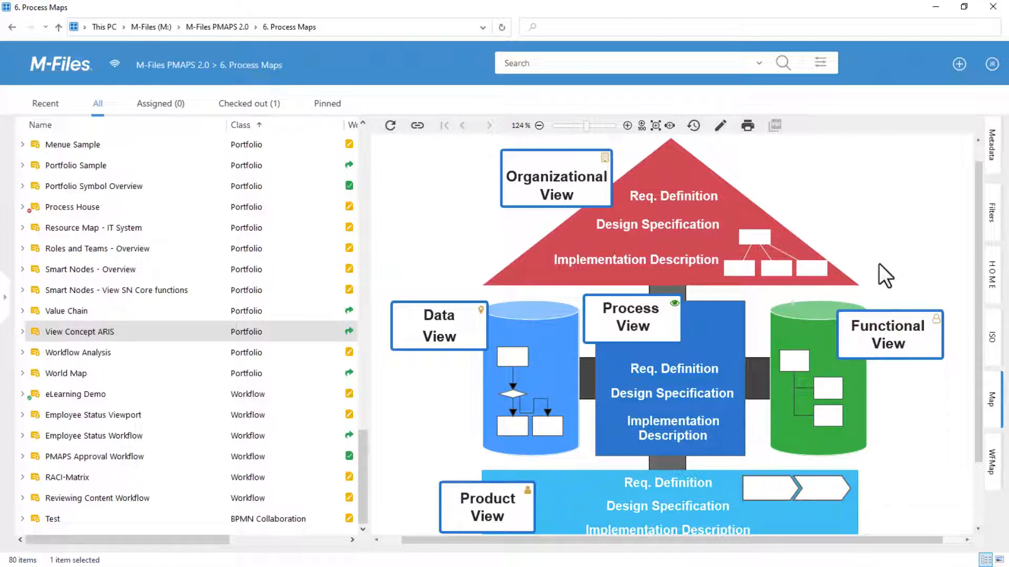
Look over the View Concept ARIS map, follow its Data View link and close the linked window
scroll(981, 247, down, 3)
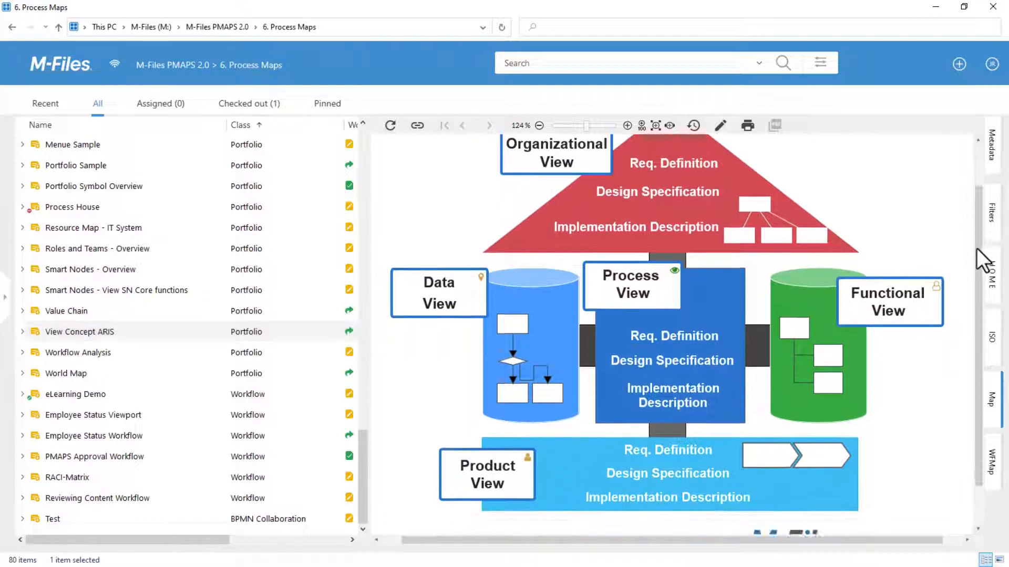
drag(980, 330, 981, 260)
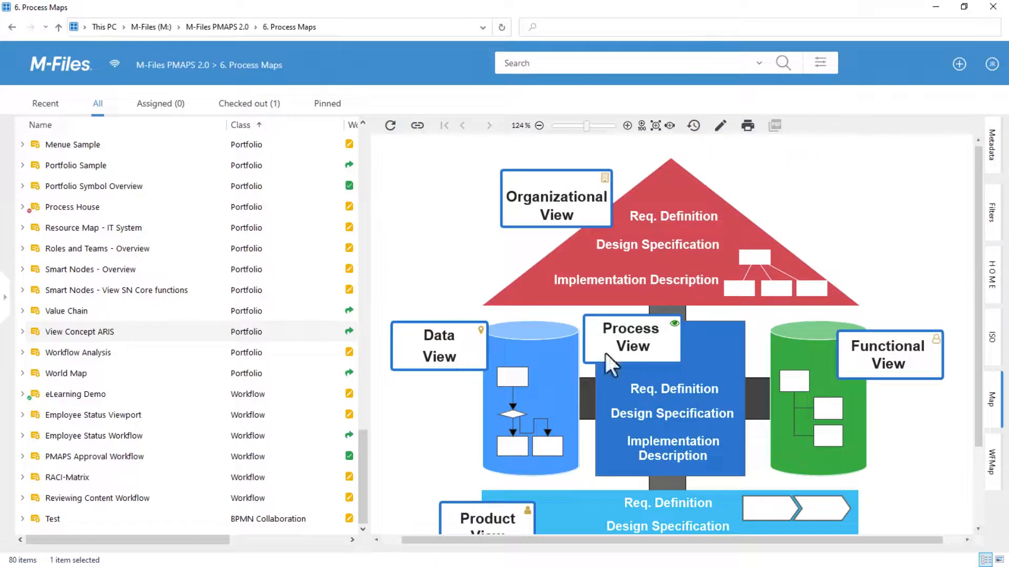
click(455, 344)
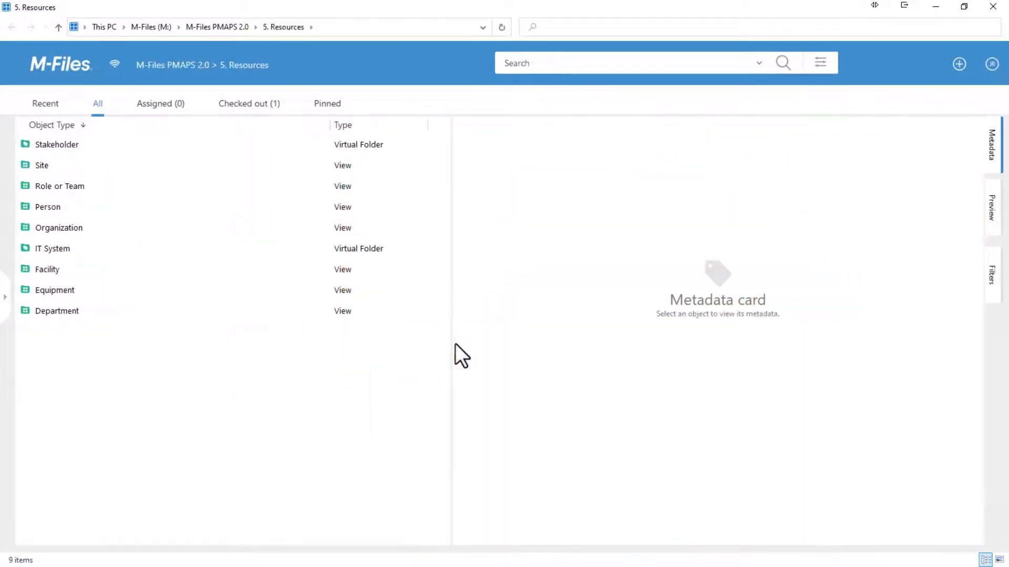
click(992, 7)
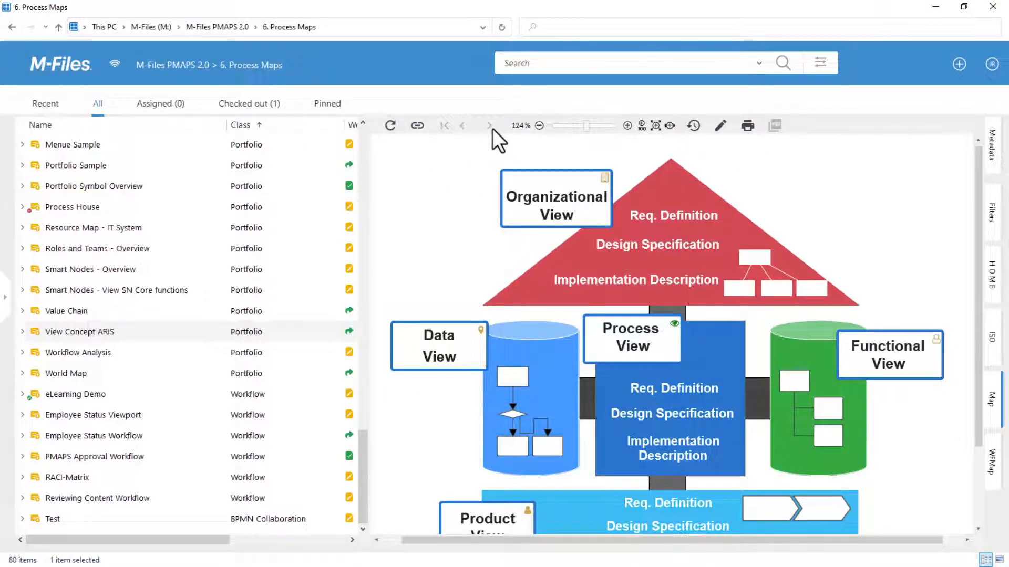
Fit the whole View Concept ARIS map into the preview and select the RACI-Matrix map in the list
click(516, 128)
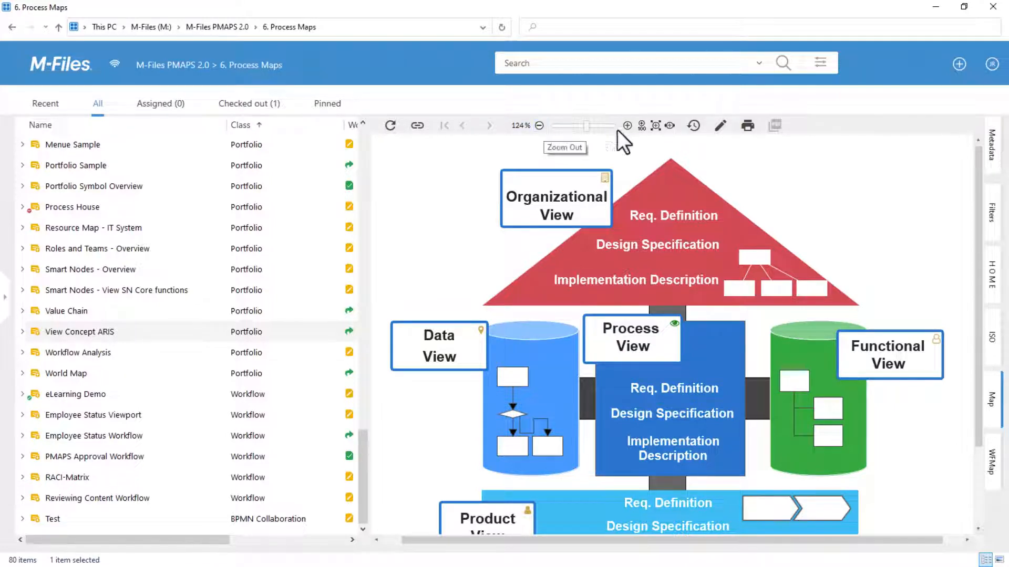
drag(586, 127, 584, 127)
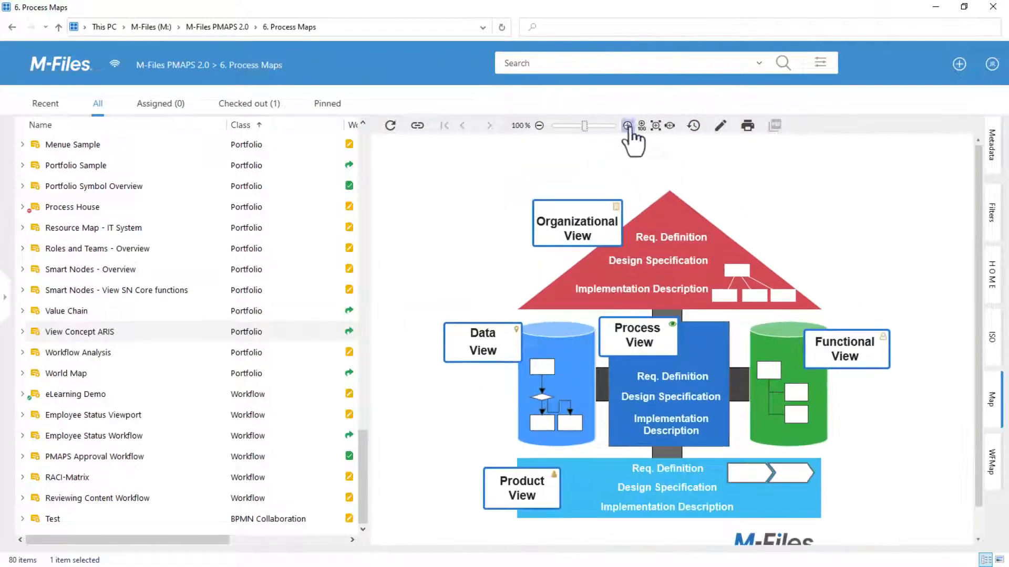
click(655, 126)
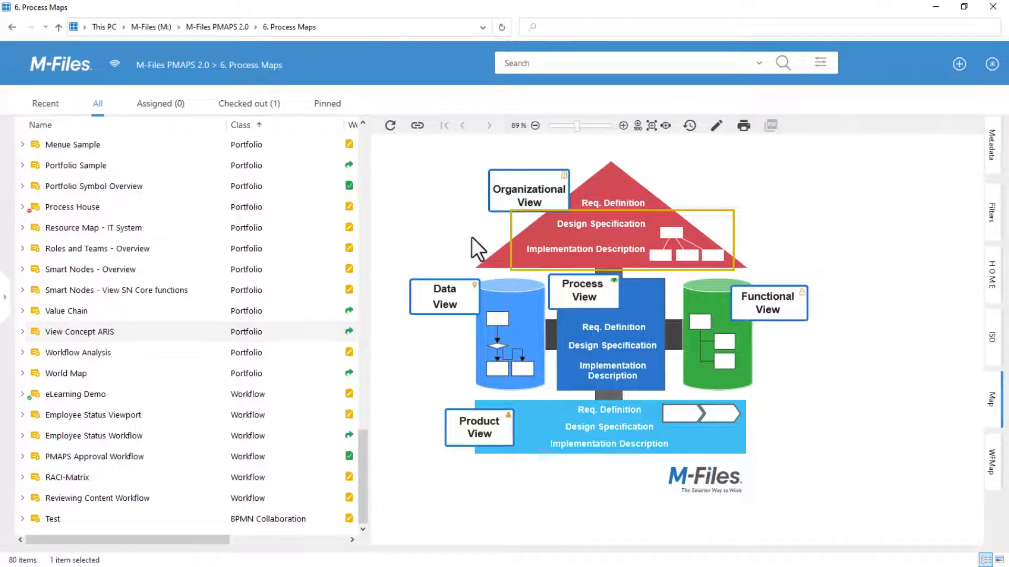
click(91, 480)
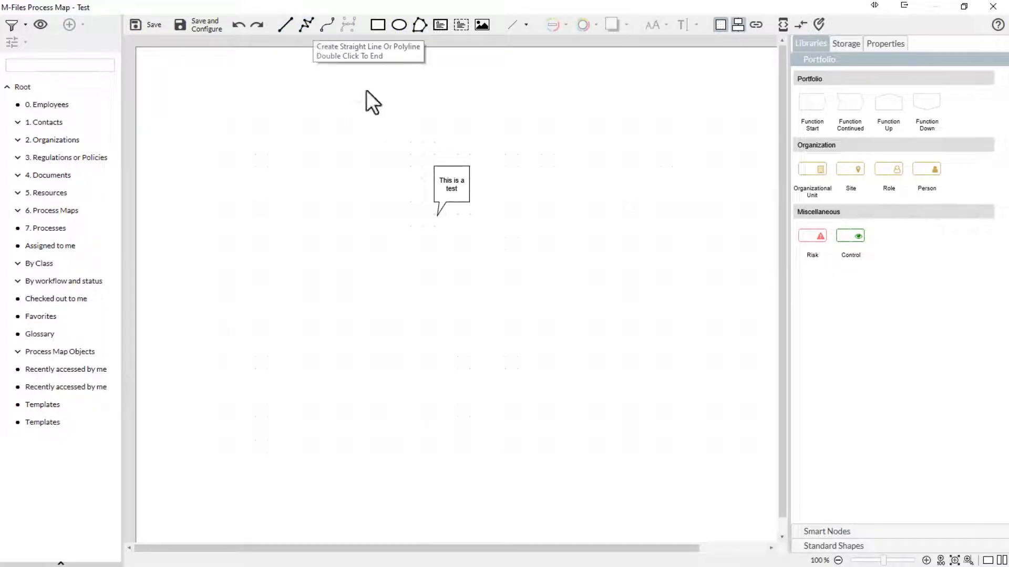
Select the "This is a test" callout and list the vault's documents in the editor's object browser
click(443, 182)
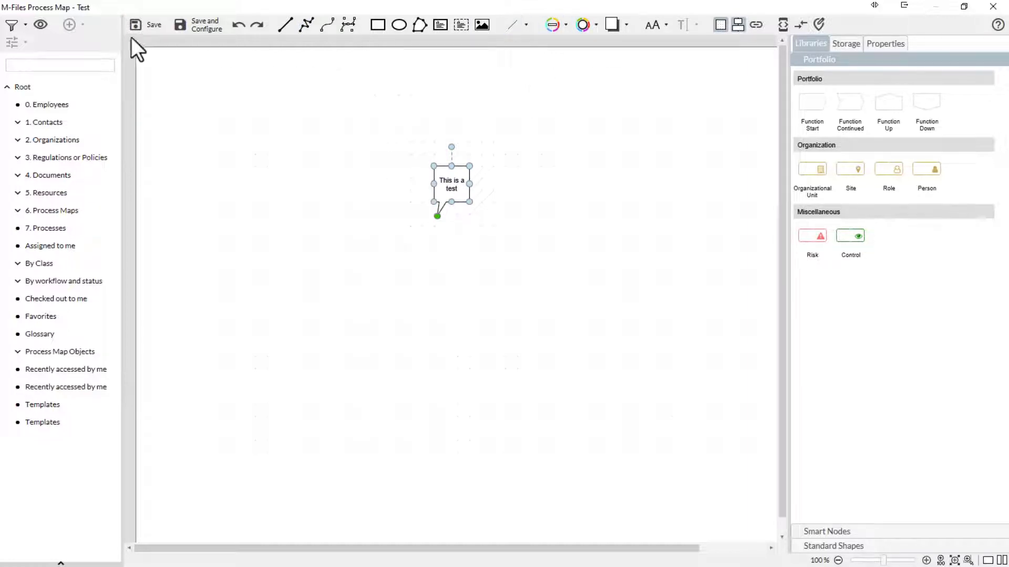
click(25, 27)
click(24, 59)
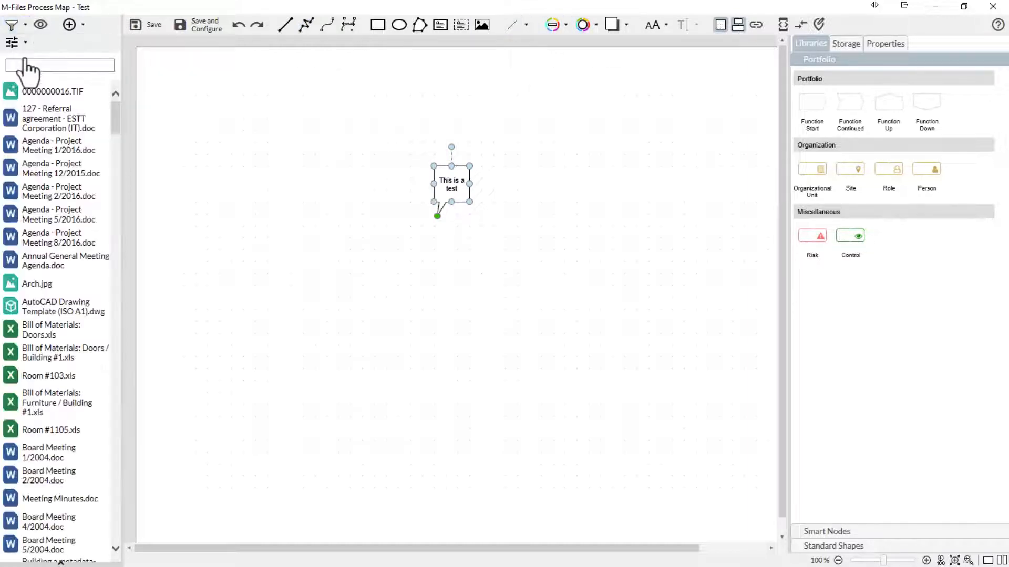
drag(115, 113, 104, 95)
Show the vault's view tree and browse 1. Contacts by class down to the customer contact class
click(41, 25)
click(18, 121)
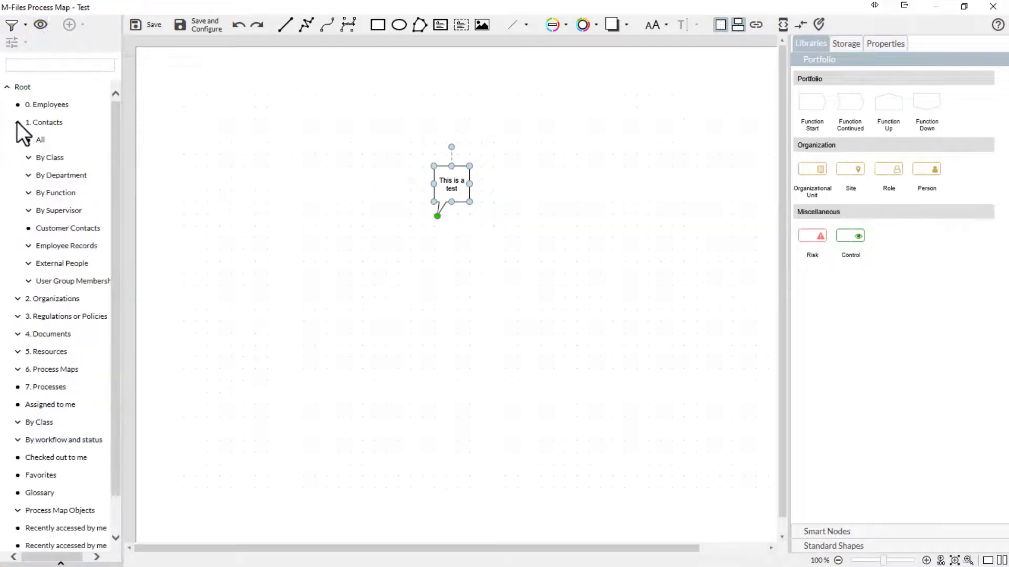
click(28, 158)
click(64, 176)
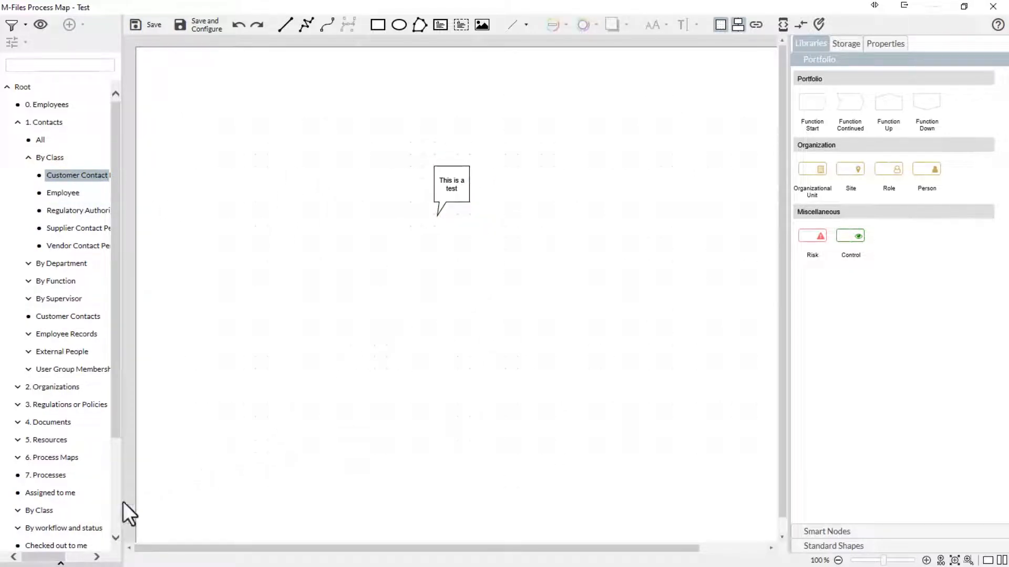
Show the overview map to shift the visible area, and view the canvas fitted to the window and at 100%
click(61, 564)
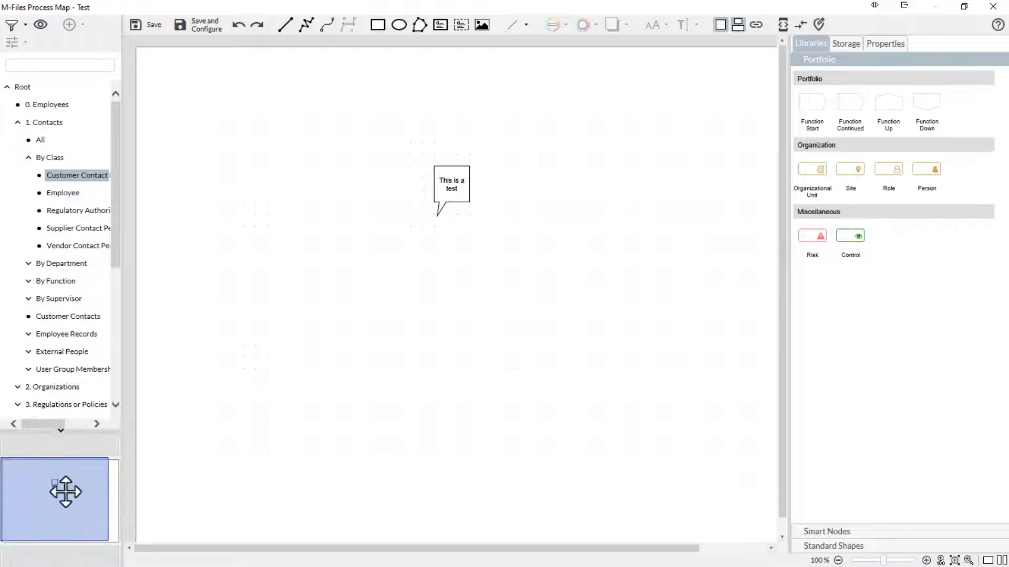
mouse_move(68, 486)
mouse_down()
mouse_move(78, 491)
mouse_move(59, 494)
mouse_move(65, 480)
mouse_move(68, 492)
mouse_up()
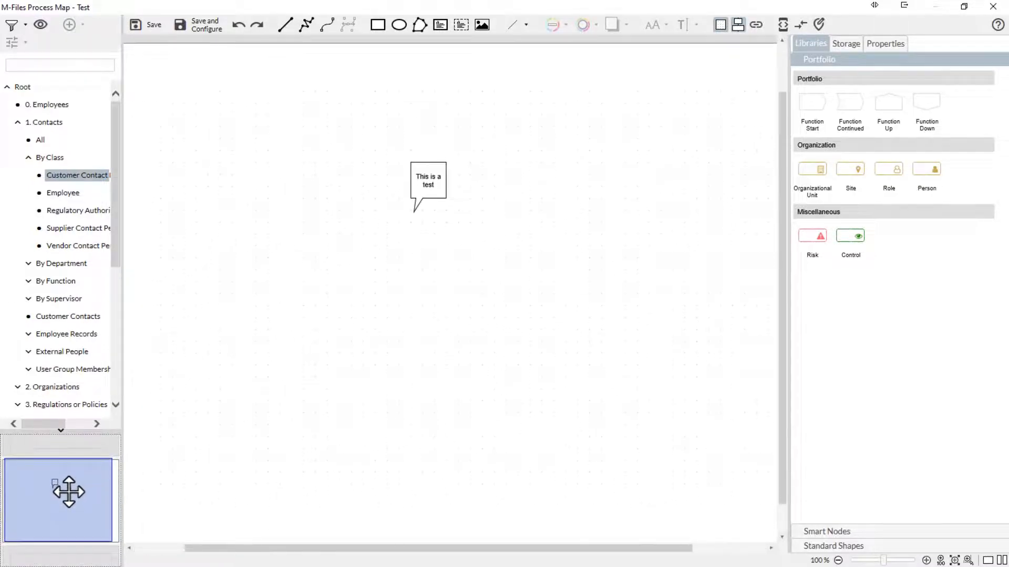
click(868, 560)
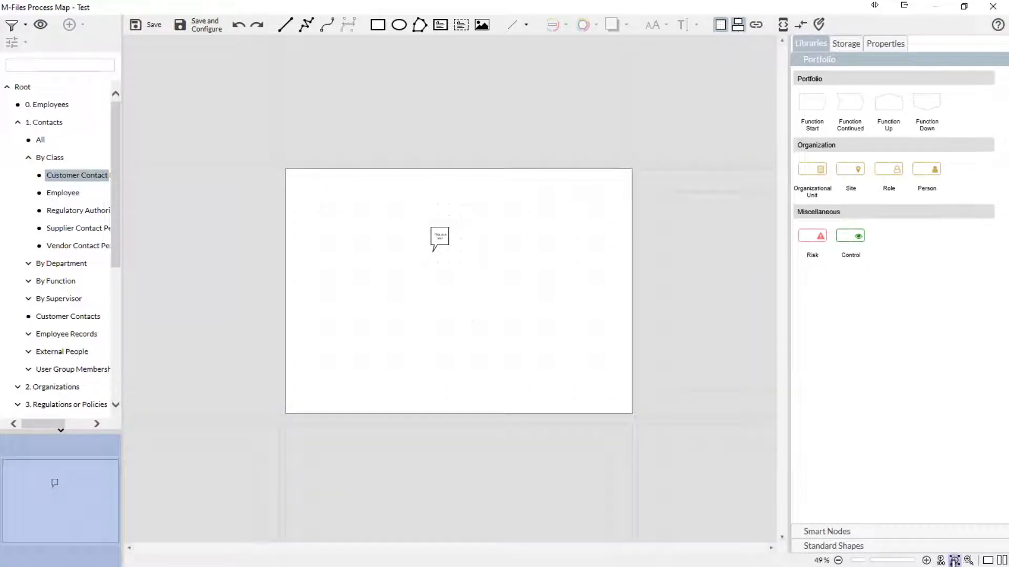
click(954, 561)
click(940, 561)
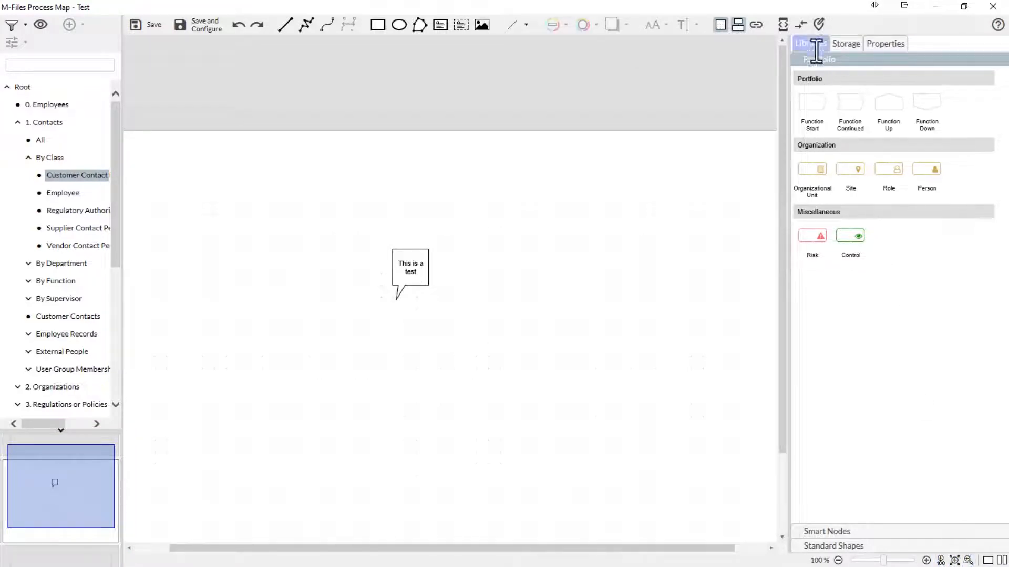
Browse the Smart Nodes and Standard Shapes libraries, and view the properties of the map and the "This is a test" callout
click(820, 532)
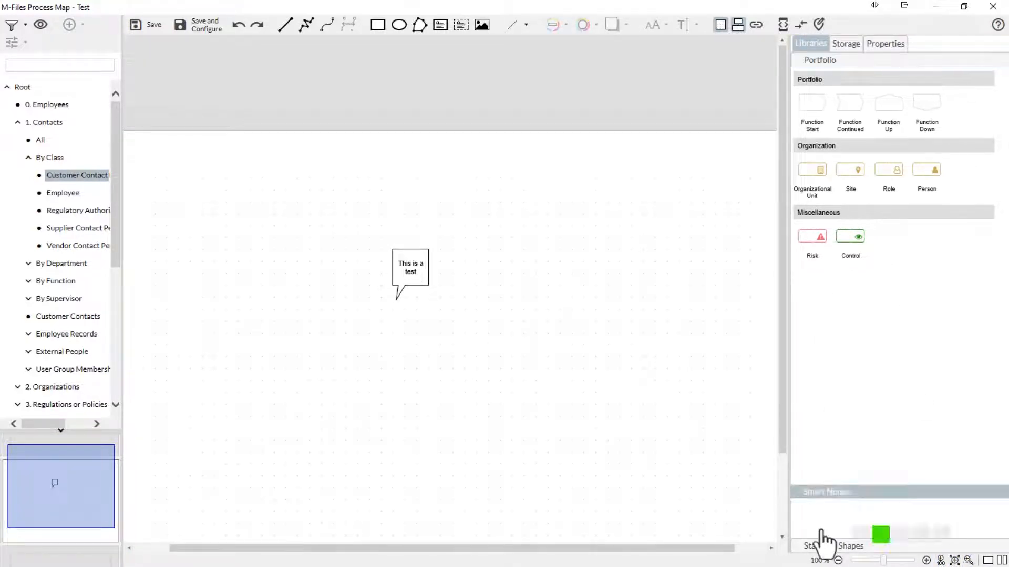
click(821, 544)
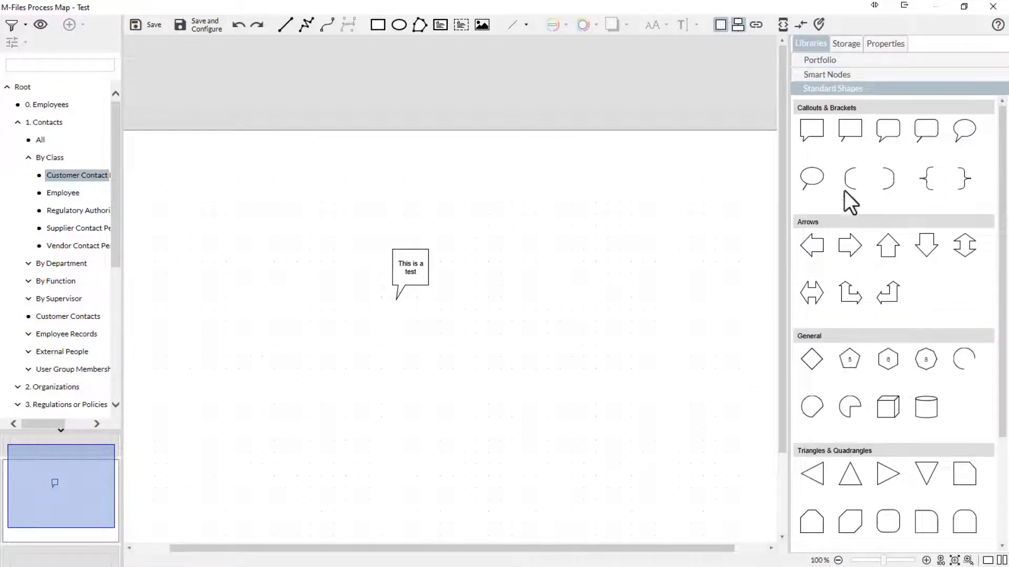
click(885, 44)
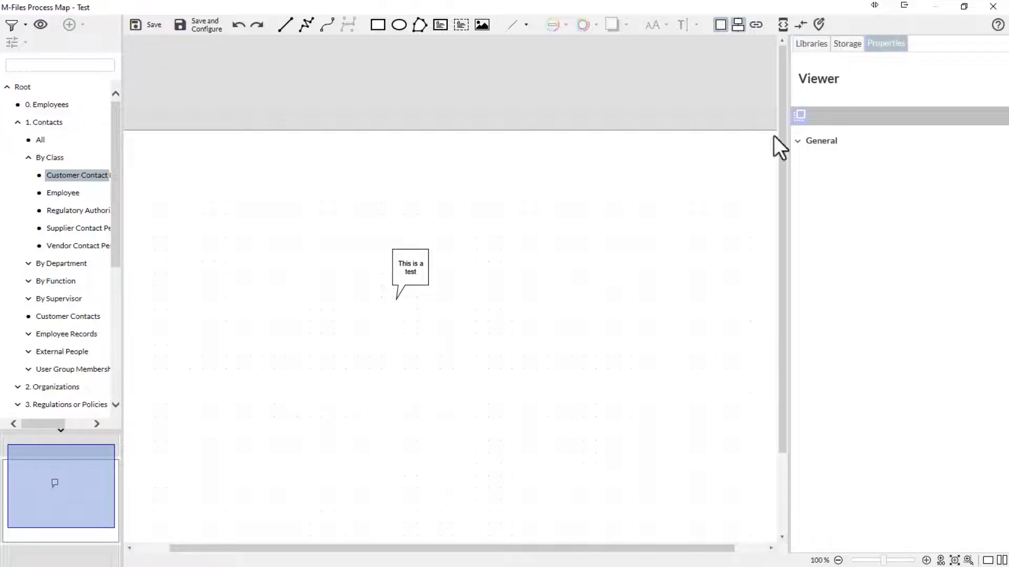
click(420, 253)
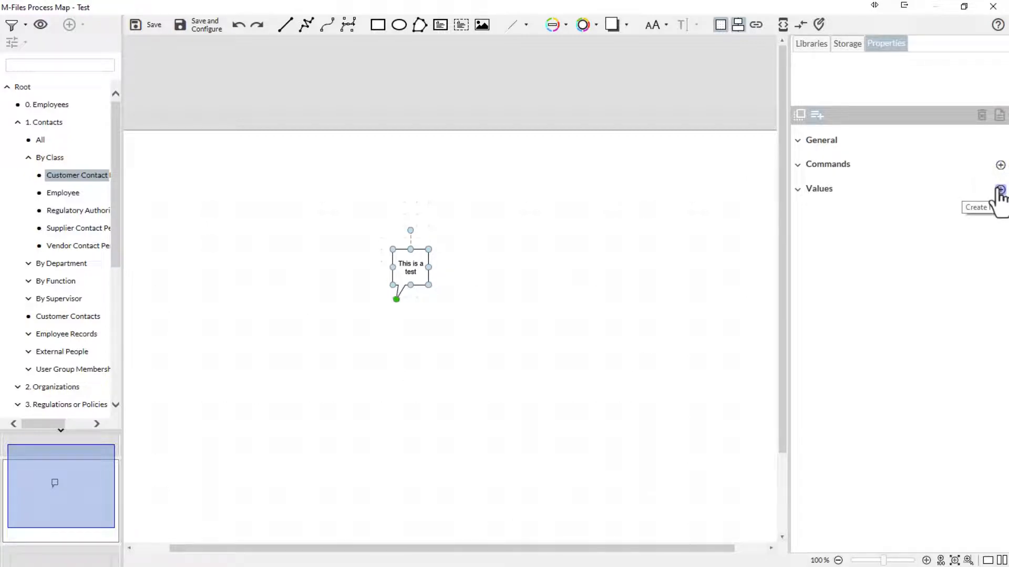
click(571, 276)
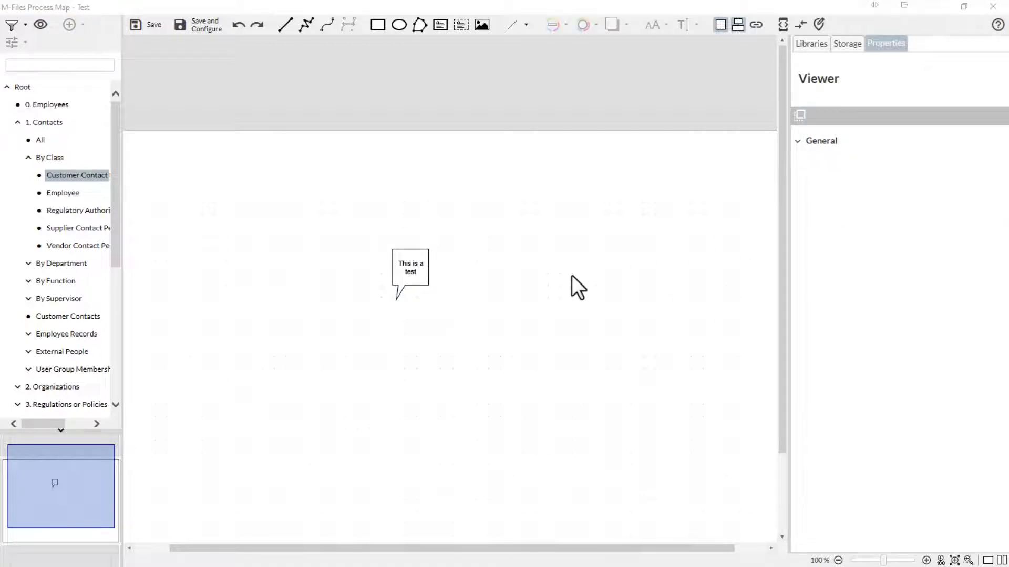
Try the other canvas layout by placing a left arrow from the standard shapes above the page edge, and delete the arrow
click(987, 560)
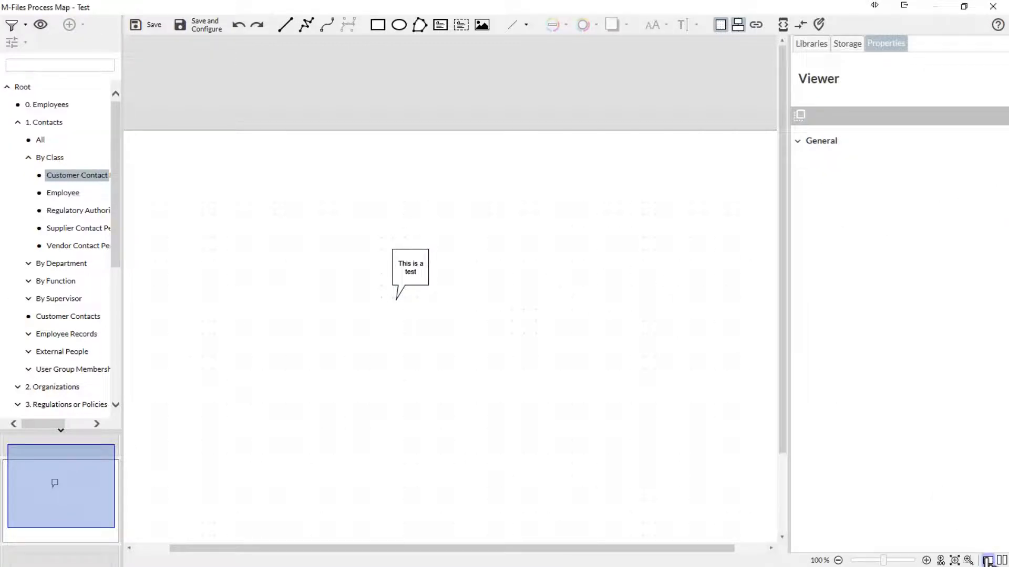
click(987, 560)
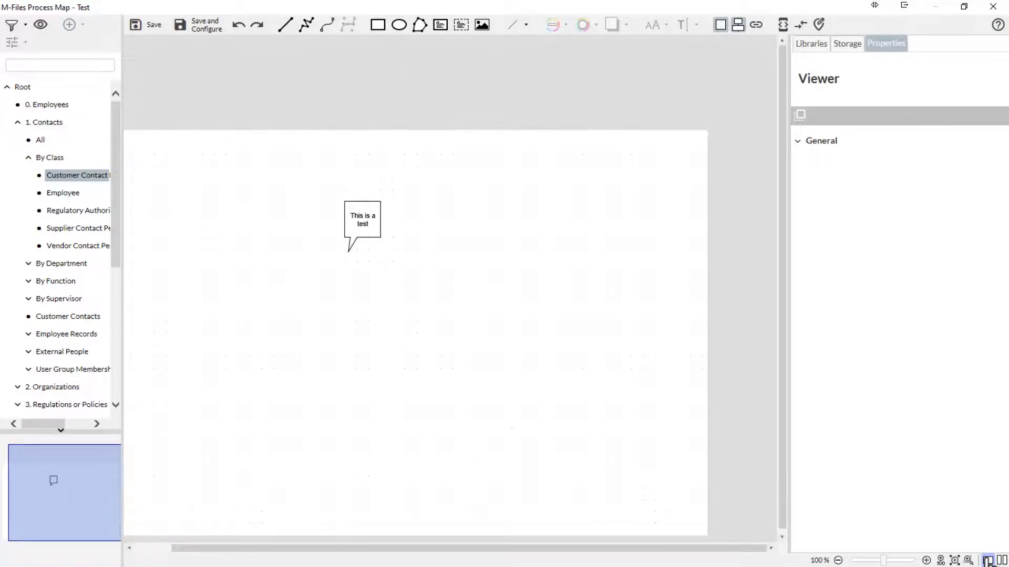
click(811, 46)
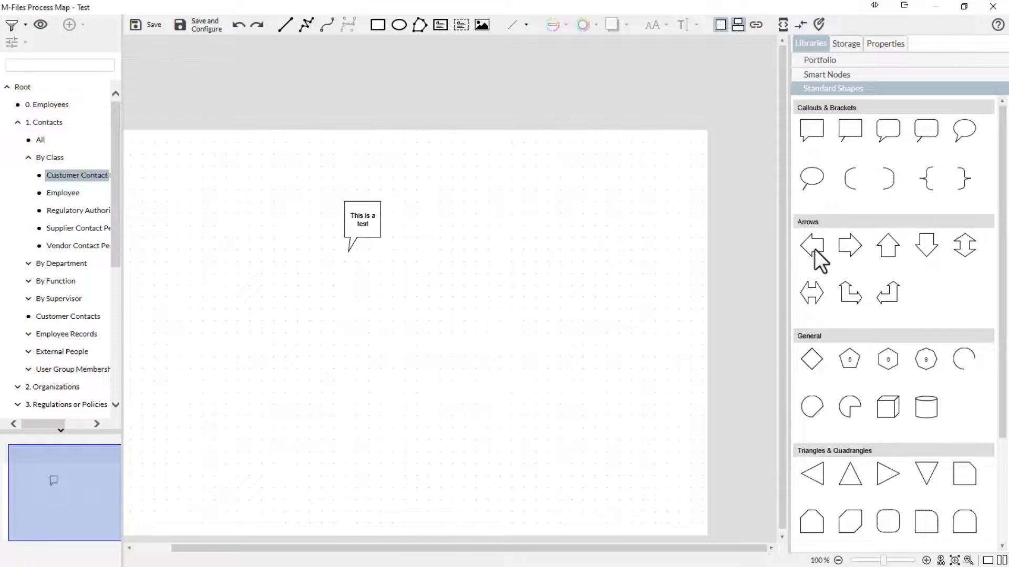
drag(656, 196, 553, 95)
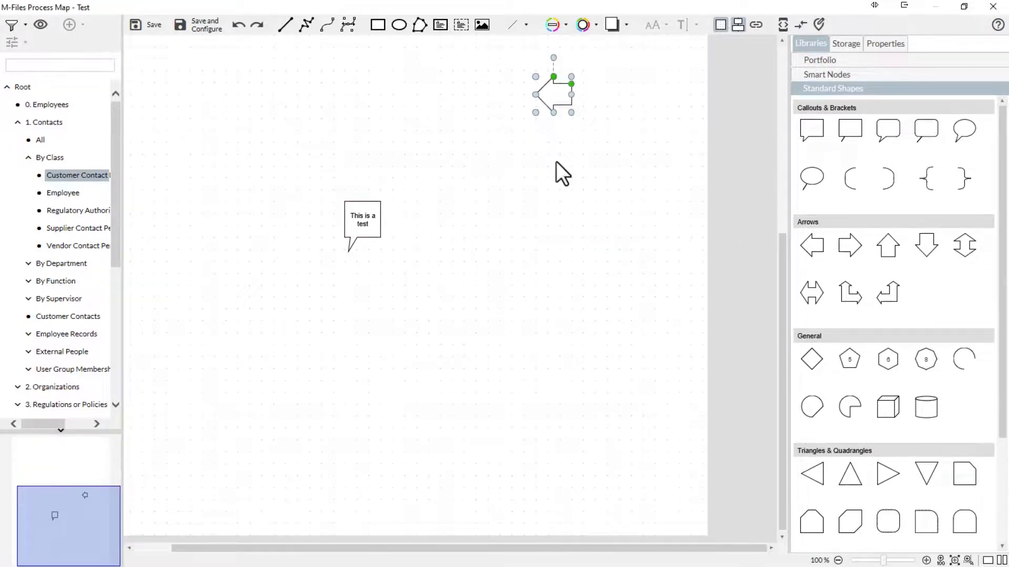
scroll(555, 161, up, 4)
scroll(555, 162, down, 4)
key(Delete)
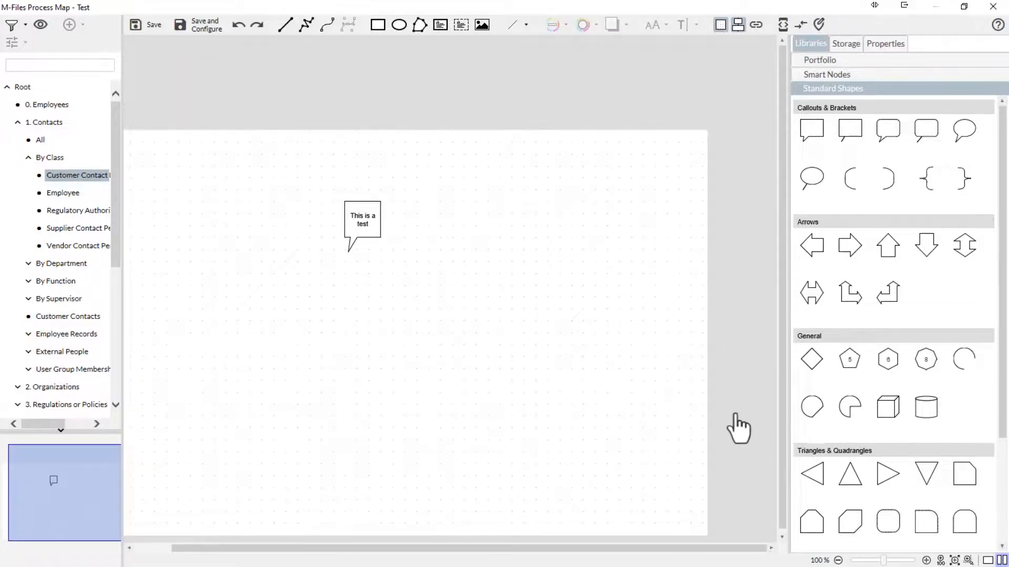
Zoom the canvas in to 200% around the callout and back out to 125%, shifting the visible area
scroll(429, 302, up, 1)
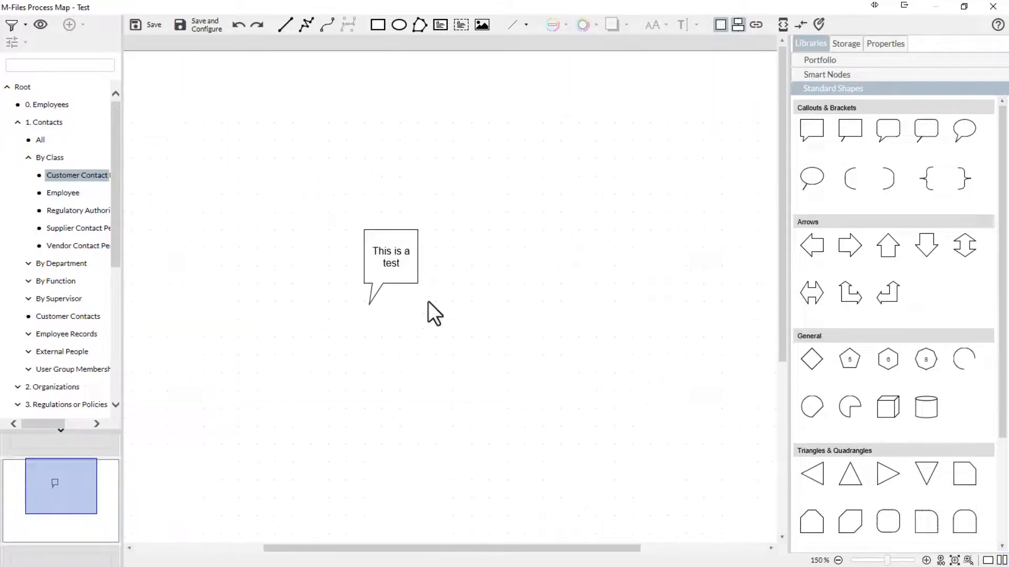
scroll(428, 302, up, 2)
scroll(428, 302, up, 2)
scroll(427, 302, down, 4)
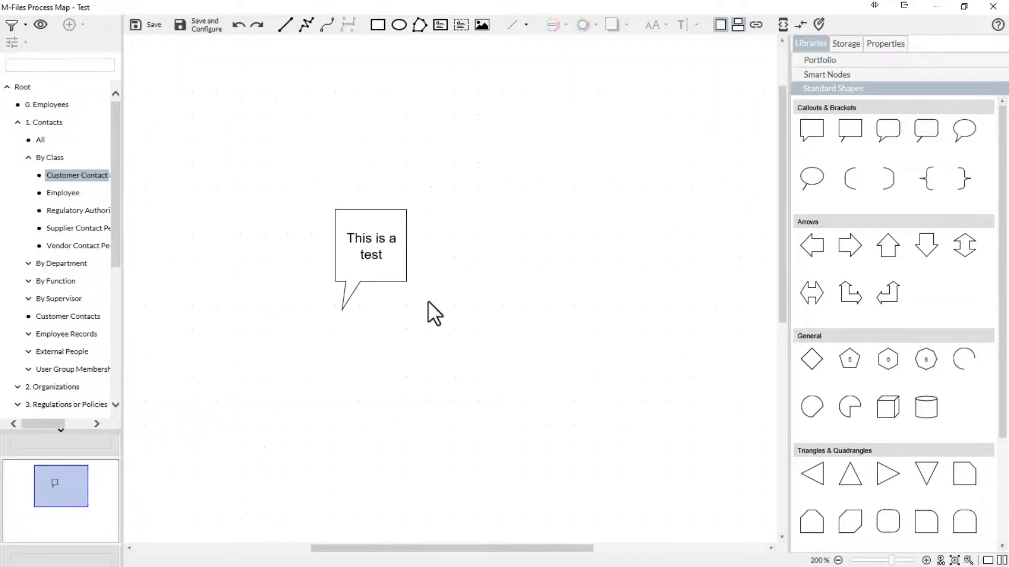
drag(428, 302, 466, 270)
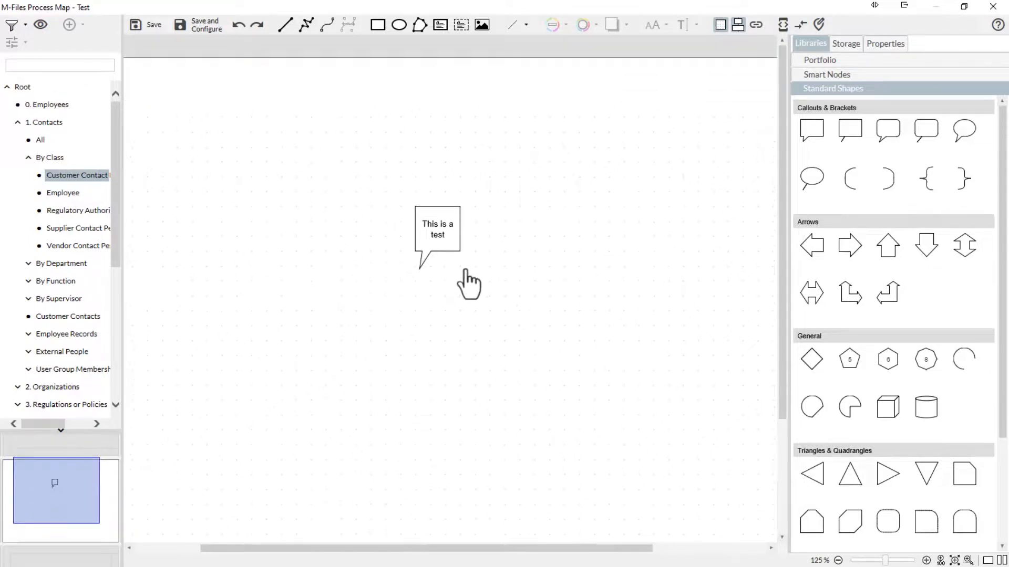
click(722, 31)
click(722, 30)
click(737, 32)
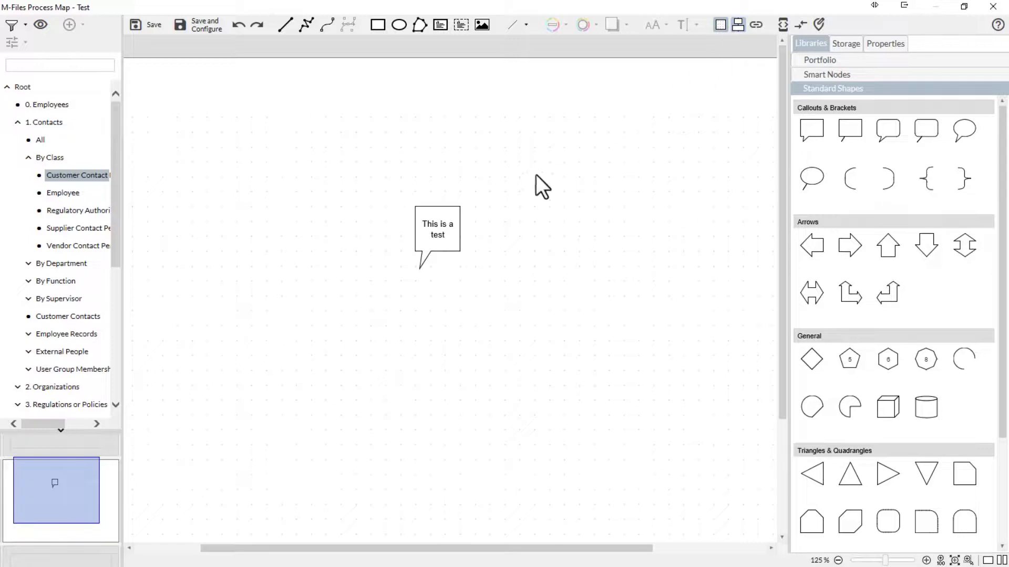
Copy and paste the "This is a test" callout, and place a duplicate of the pasted callout directly to its right
click(433, 249)
right_click(431, 248)
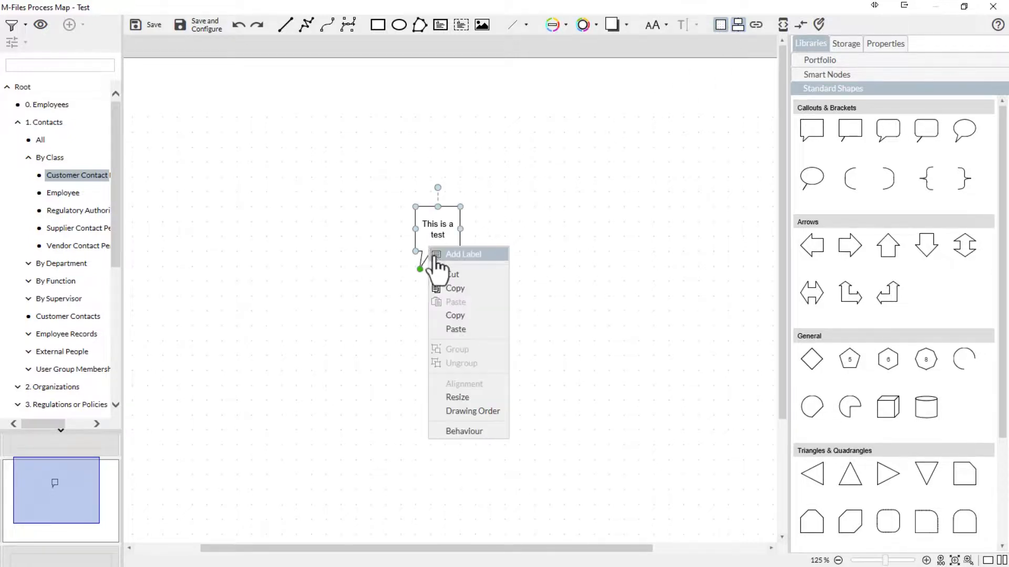
click(452, 289)
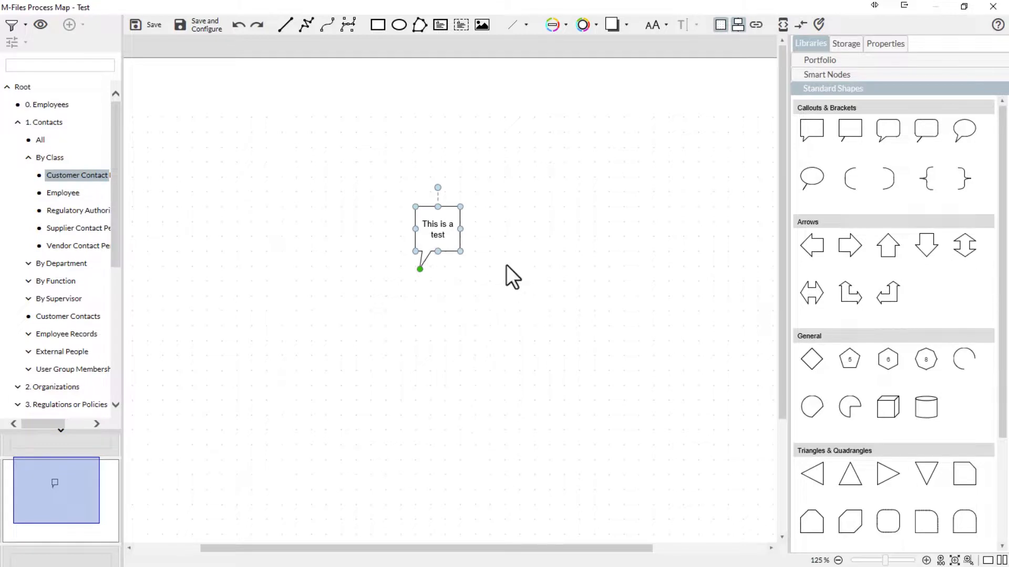
click(517, 243)
right_click(515, 239)
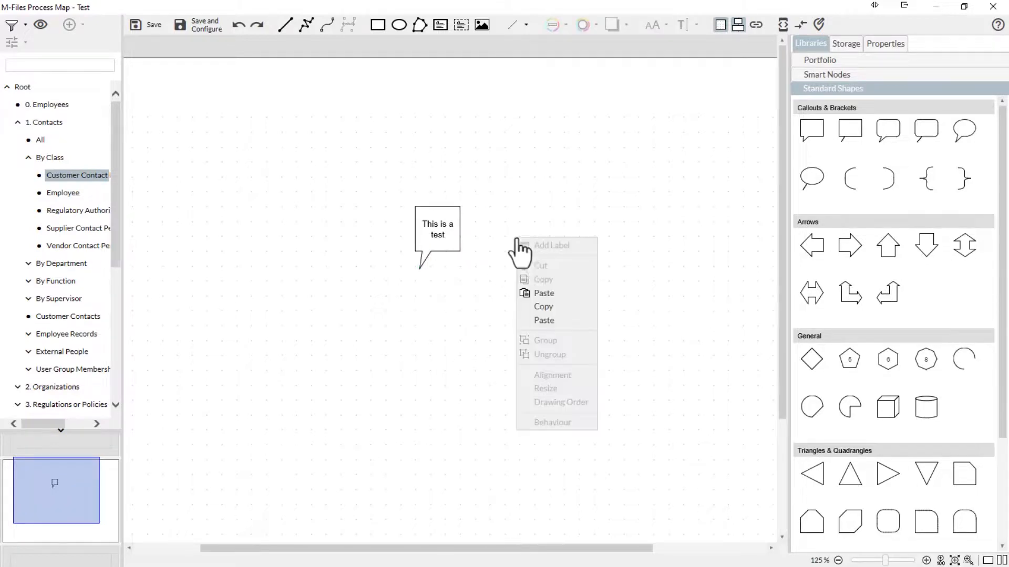
click(531, 295)
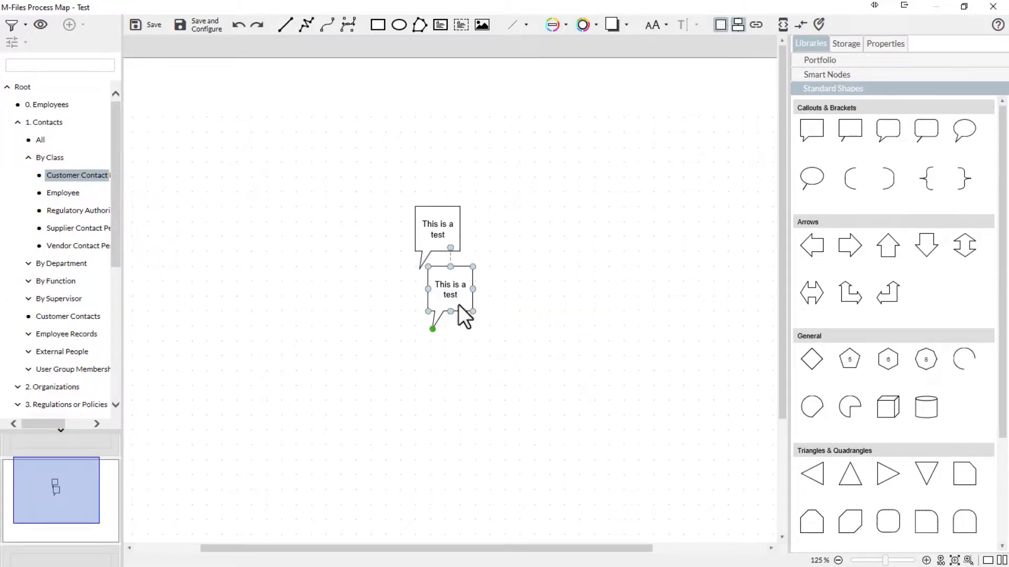
drag(458, 301, 524, 305)
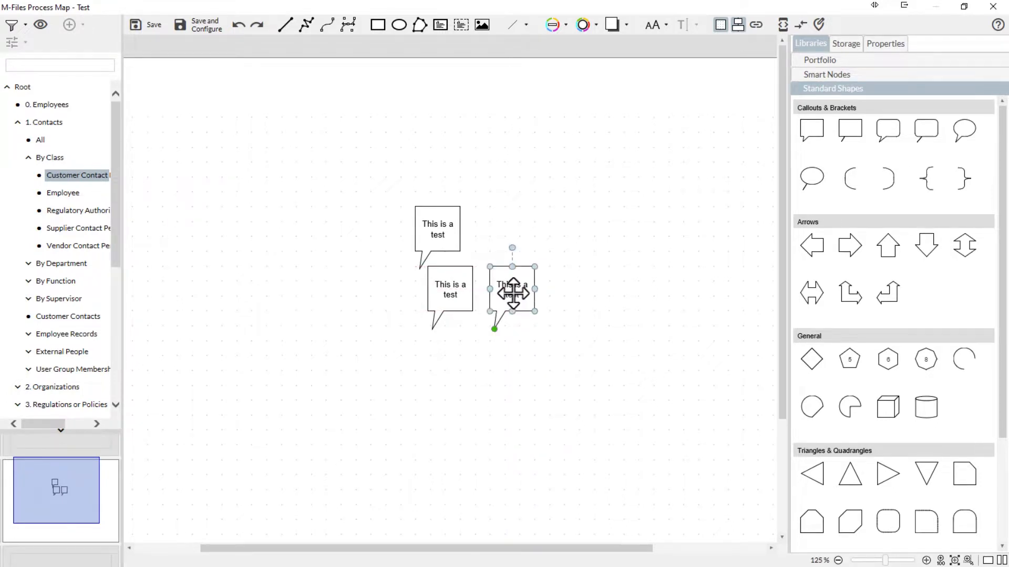
Delete all the text inside the rightmost duplicated callout
click(513, 293)
double_click(512, 292)
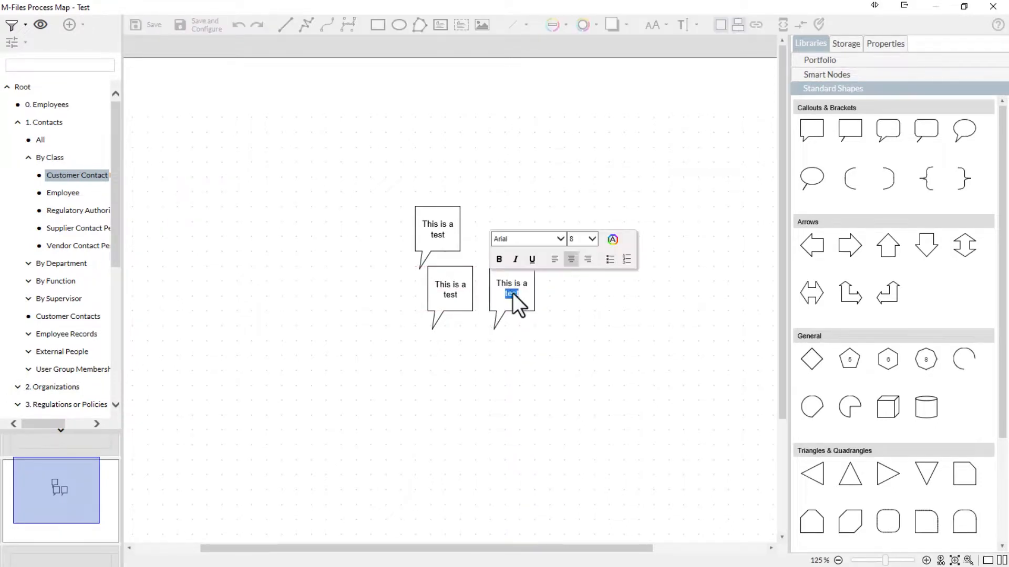
drag(515, 293, 505, 289)
key(Delete)
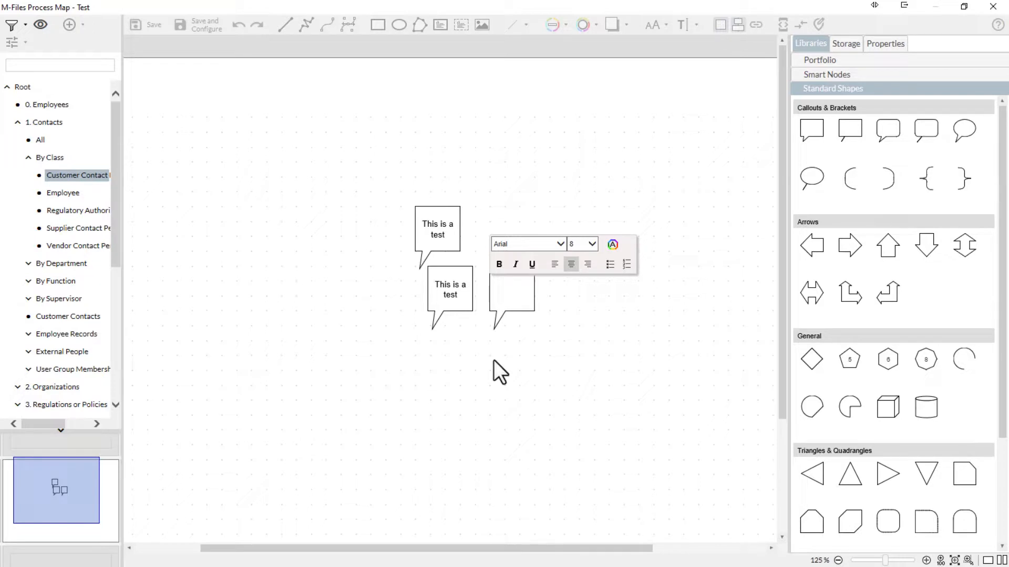
Undo the text deletion and both callout duplications, leaving only the original callout on the map
key(ctrl+z)
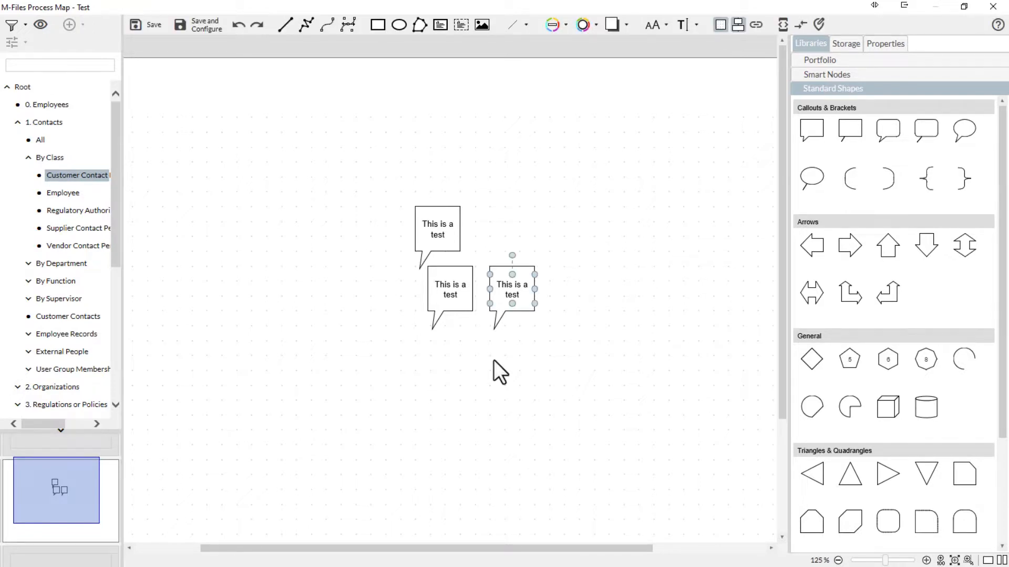
click(493, 361)
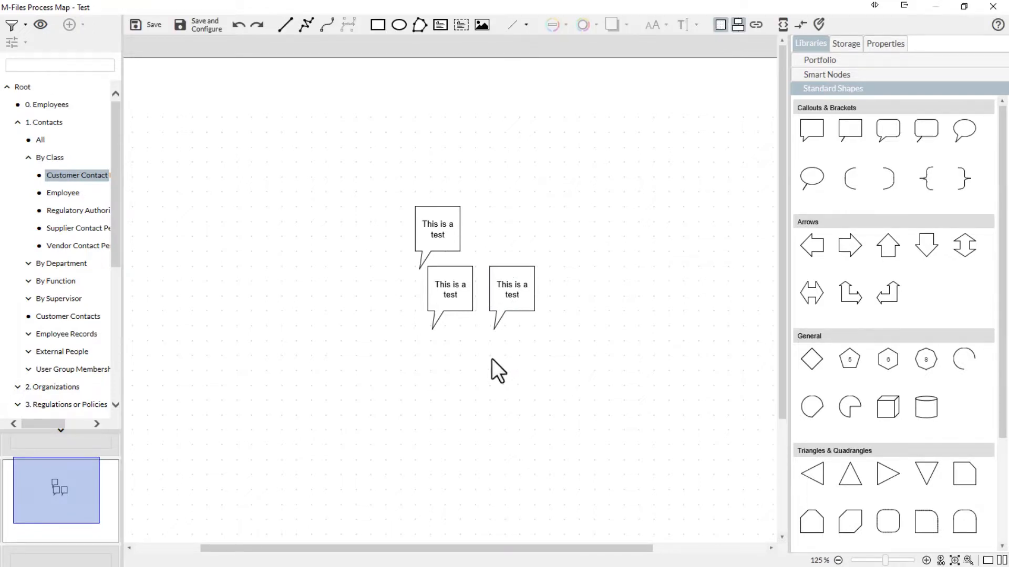
click(240, 26)
click(239, 26)
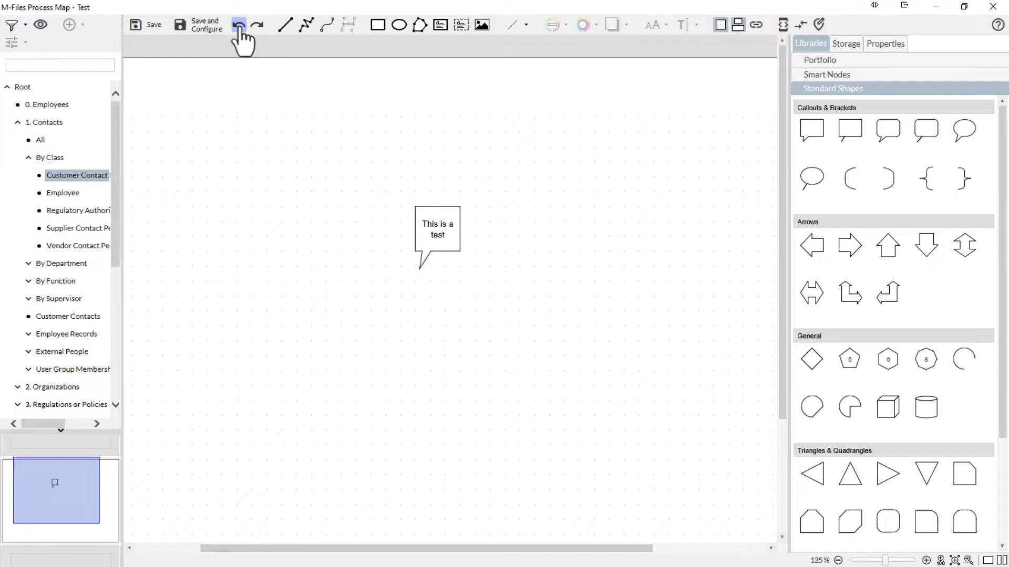